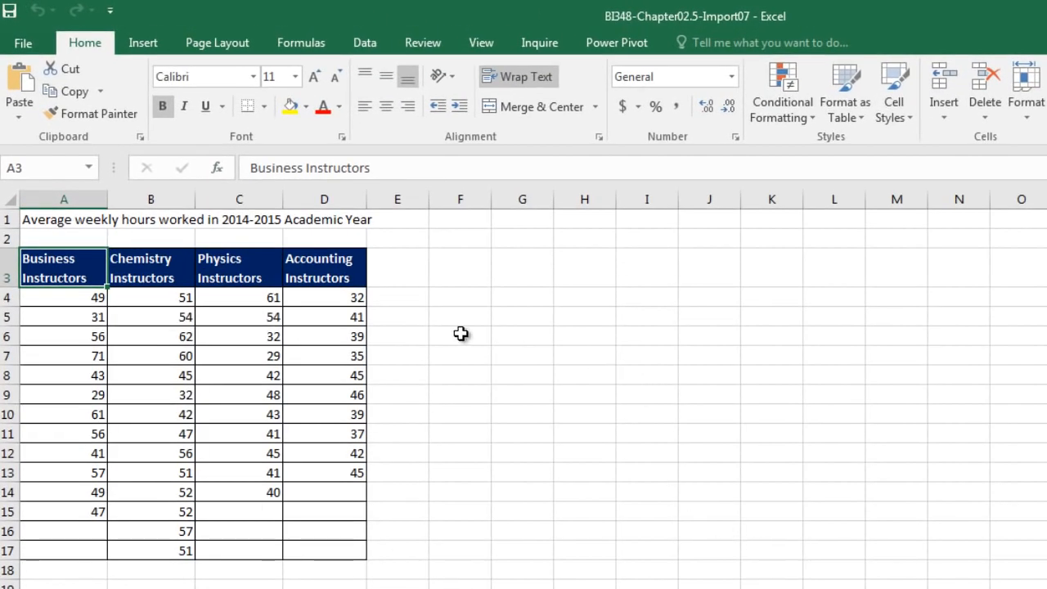
Examine the layout of the instructor hours data, comparing the four department headings in row 3 with the values below them.
click(64, 292)
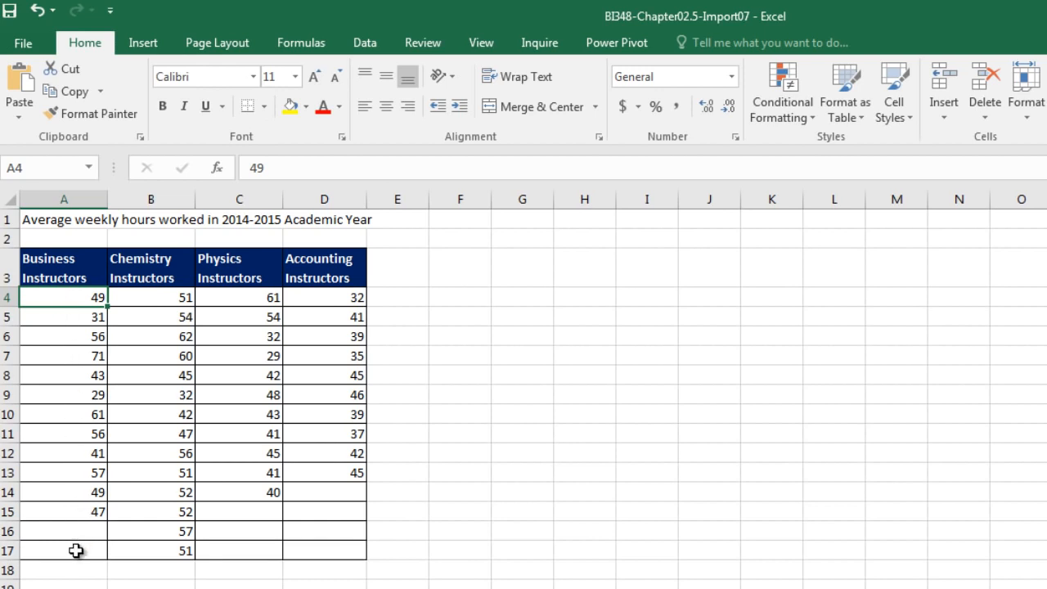
click(155, 298)
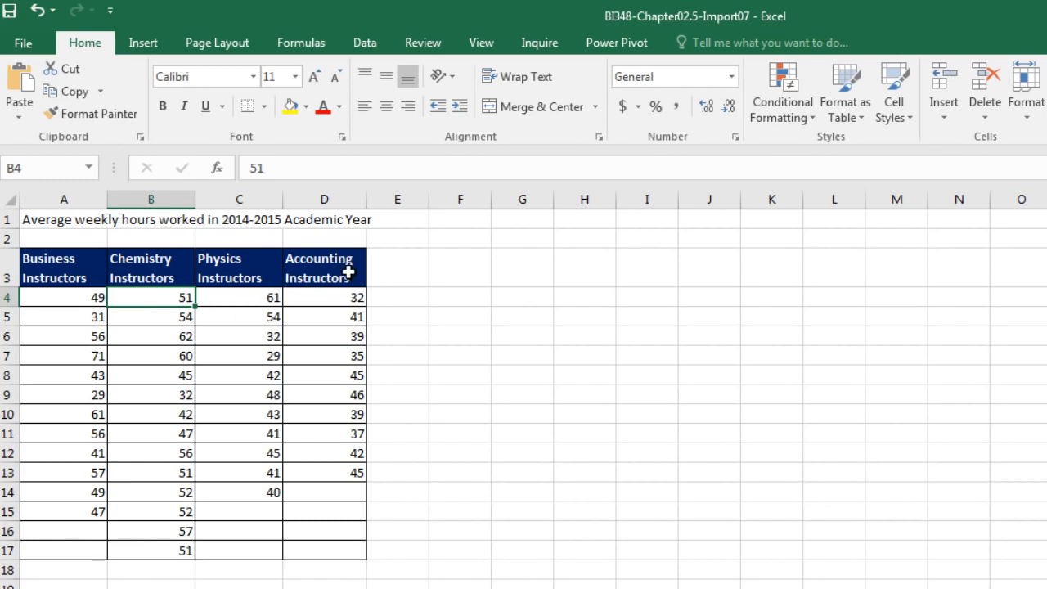
click(74, 272)
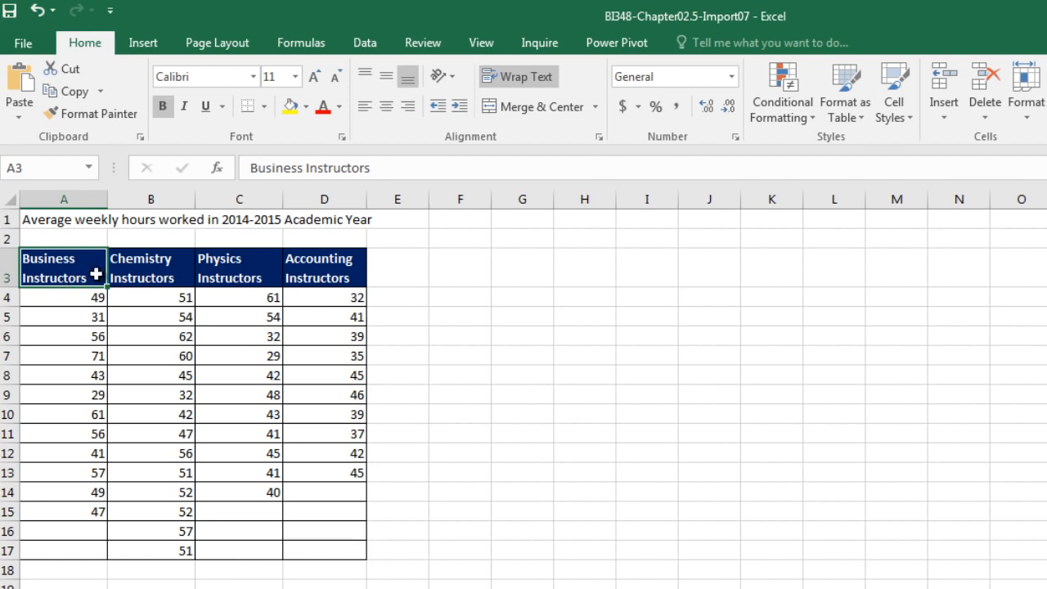
click(160, 272)
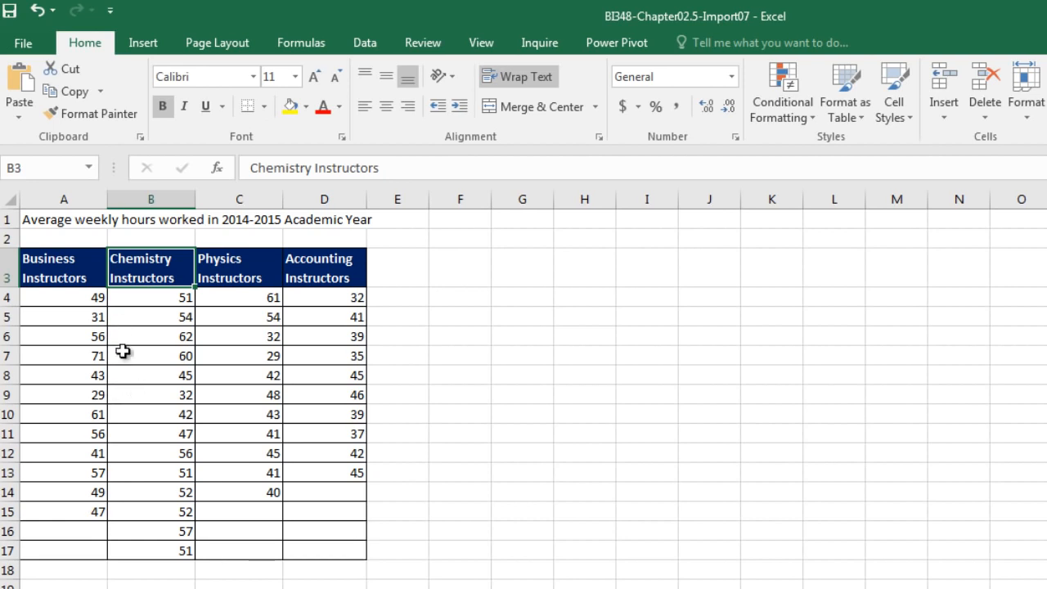
click(52, 270)
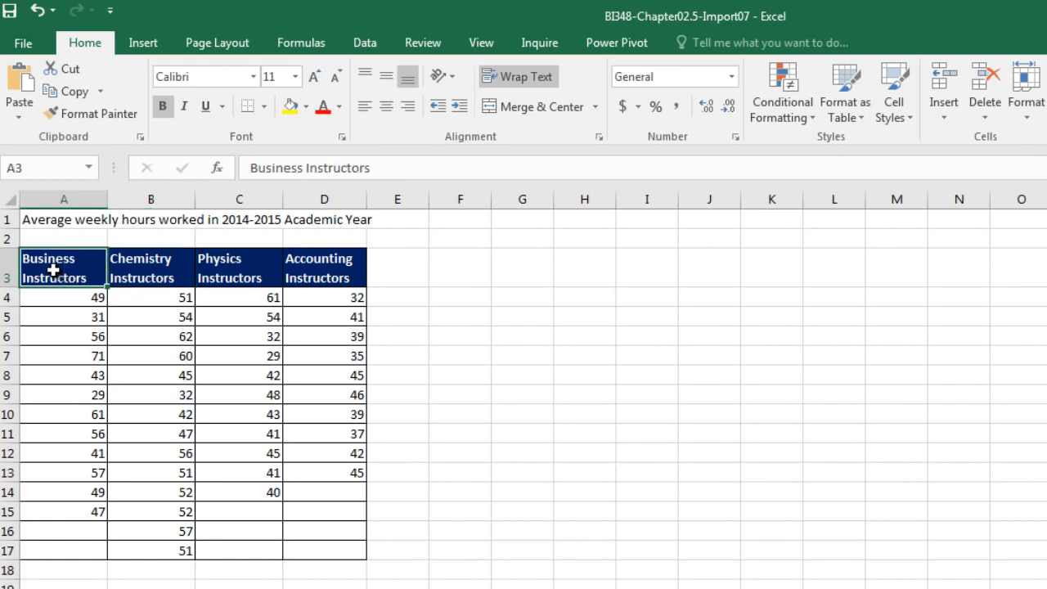
drag(53, 270, 335, 270)
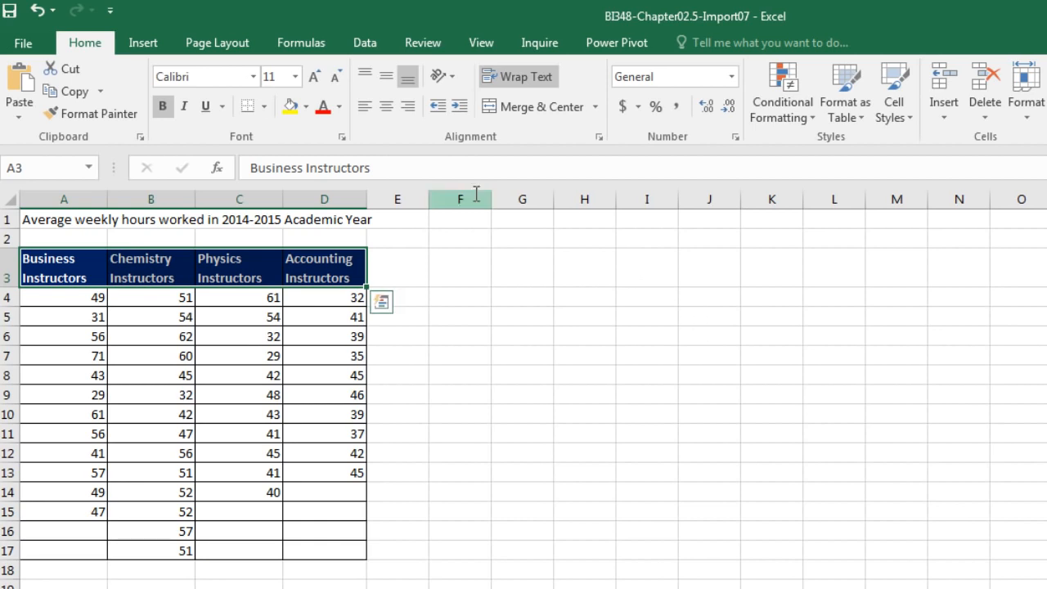
click(86, 267)
click(127, 266)
click(222, 274)
click(320, 272)
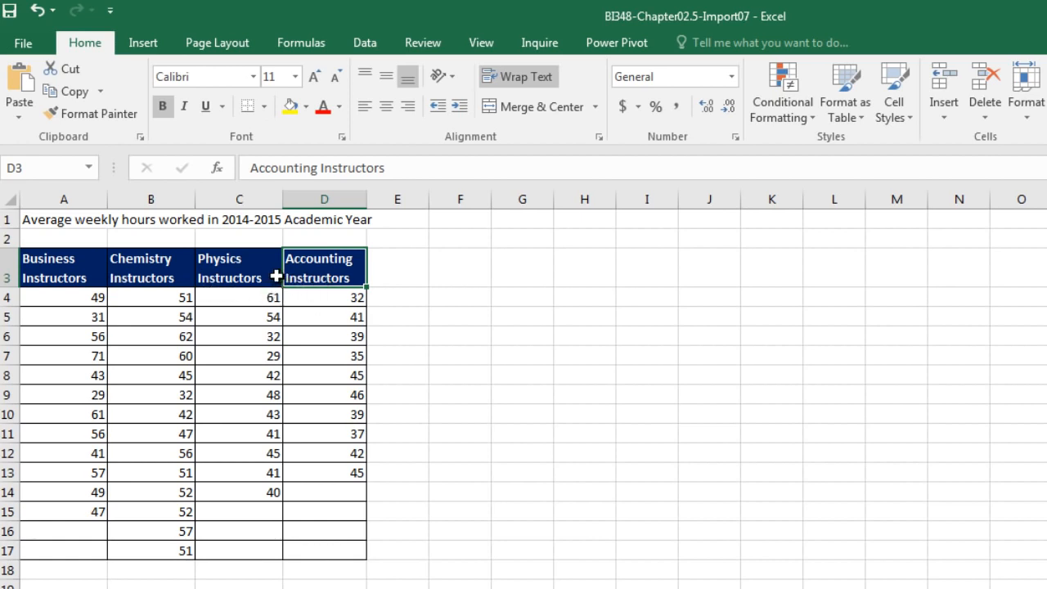
click(177, 338)
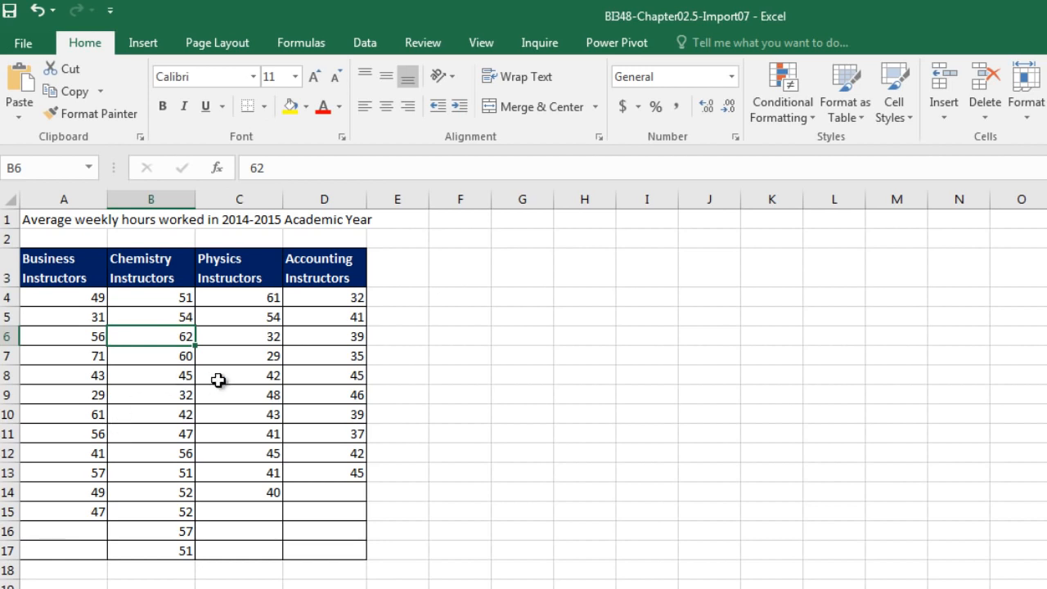
click(365, 46)
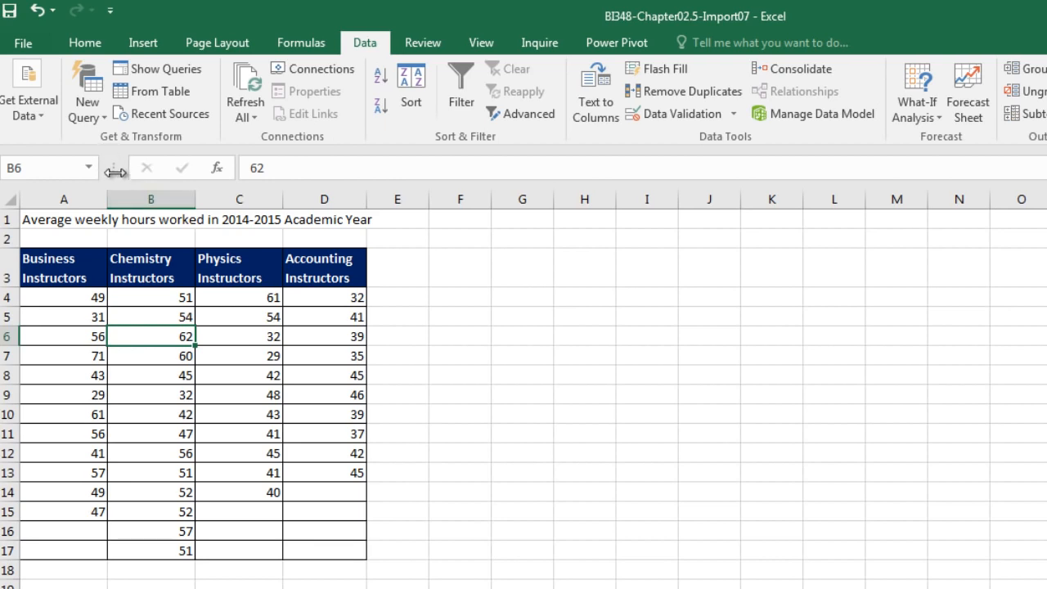
click(103, 120)
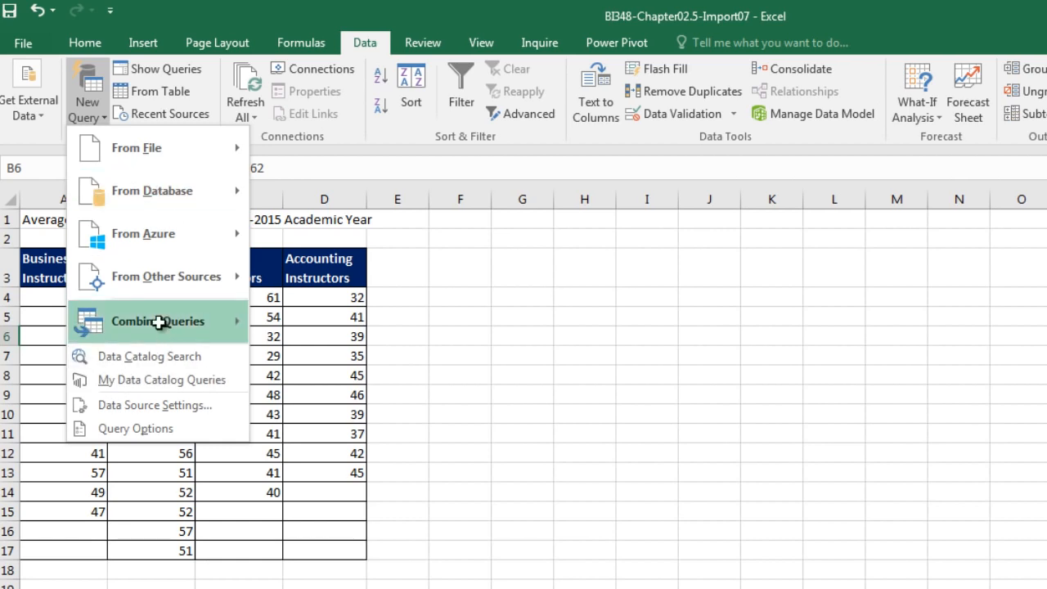
key(Escape)
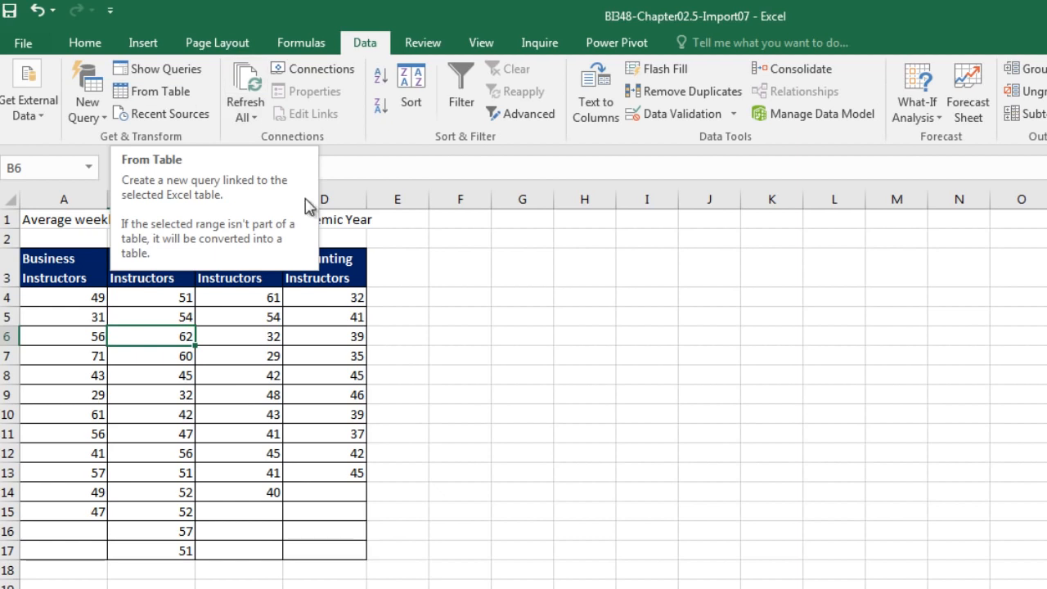
click(227, 372)
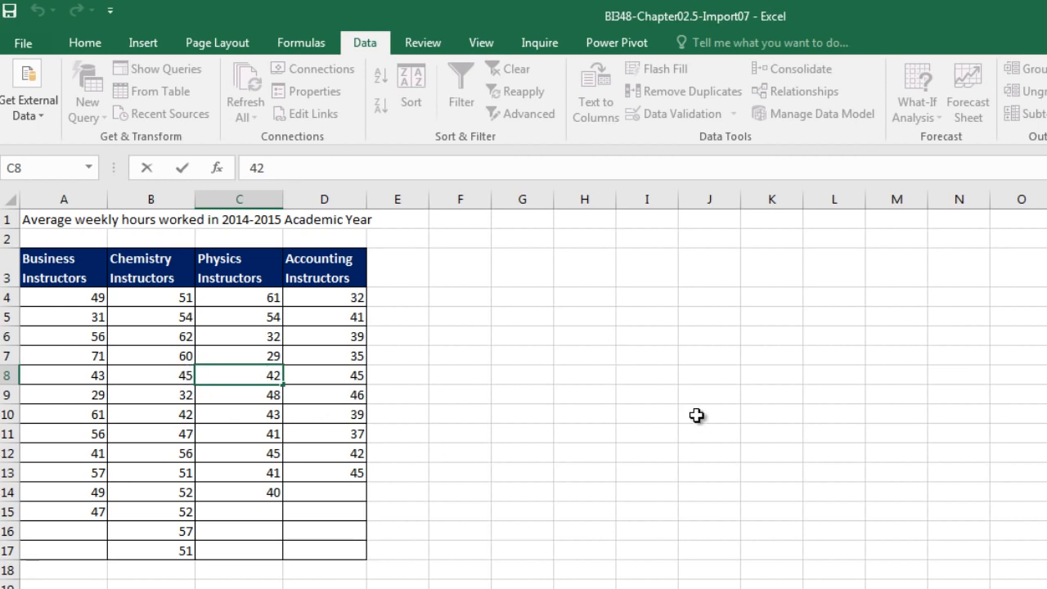
Convert the instructor hours range starting at the row 3 headings into an Excel table with headers.
click(176, 299)
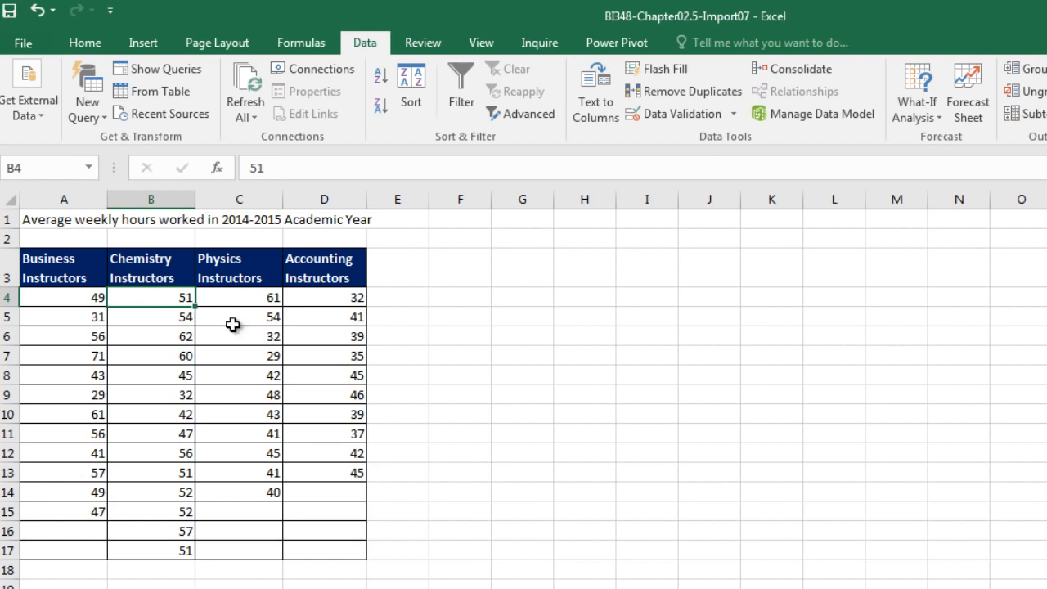
click(144, 44)
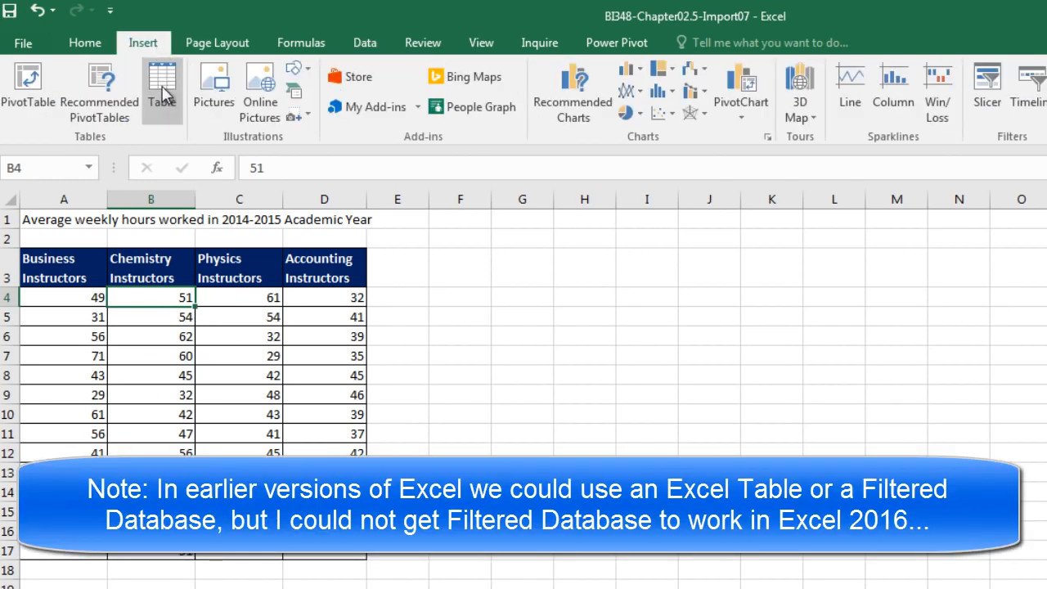
key(ctrl+t)
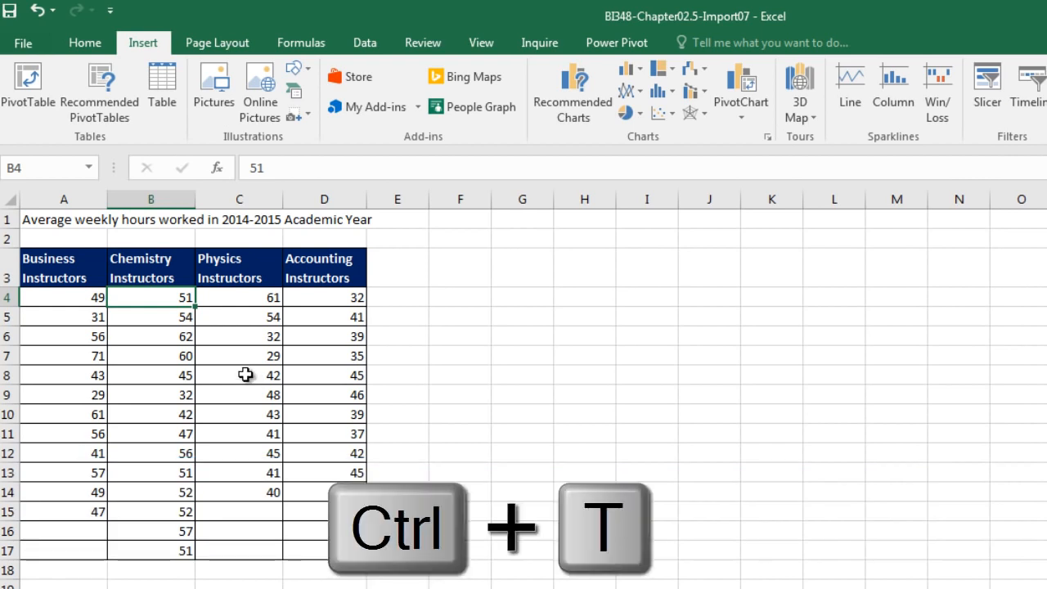
key(Return)
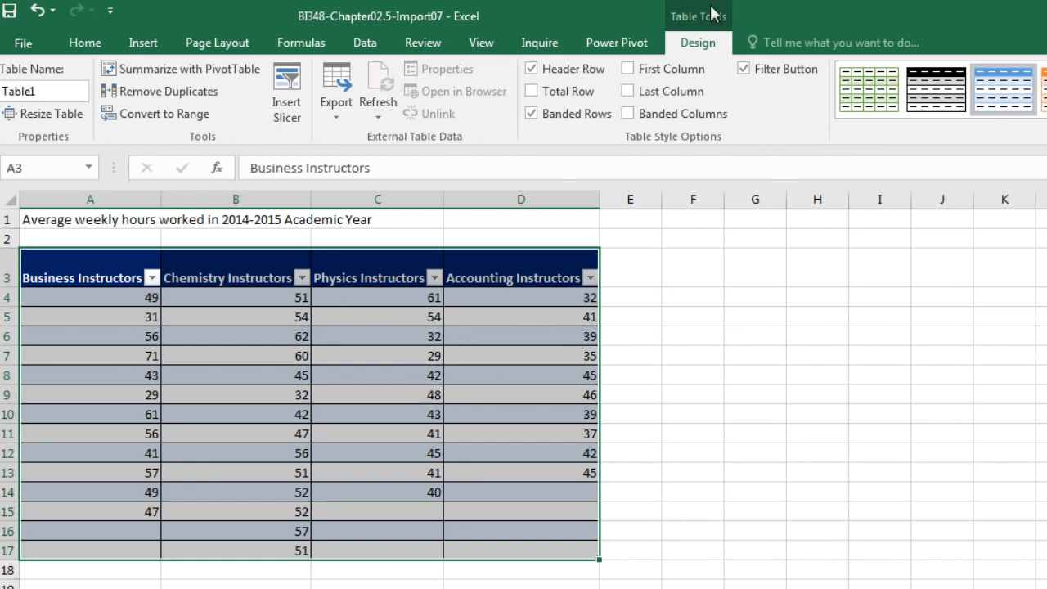
Name the table TeacherHoursWorkedImproperData.
click(71, 92)
text(TeacherHoursWo)
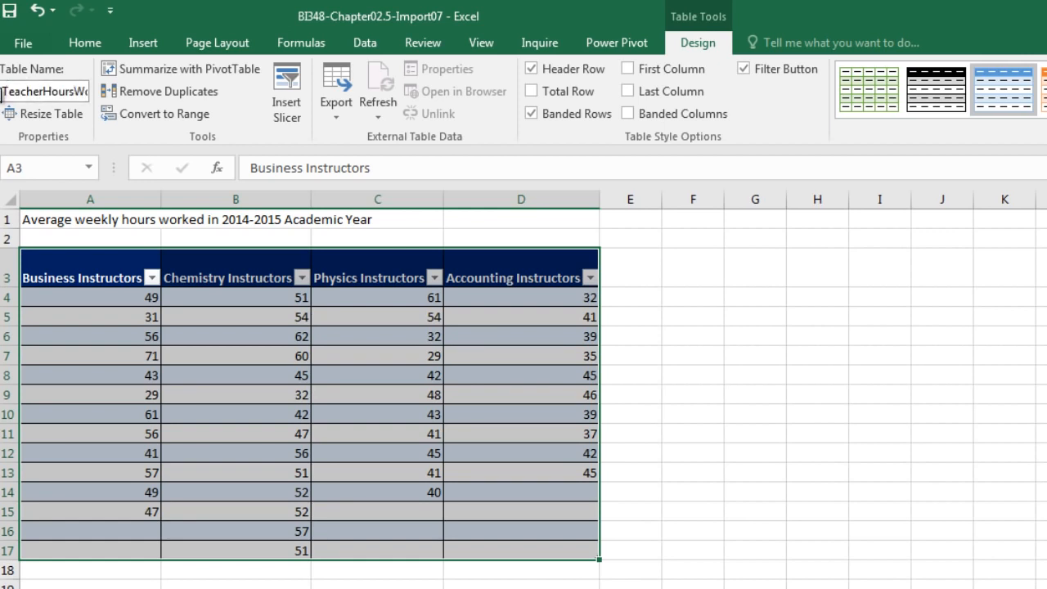
drag(4, 90, 100, 94)
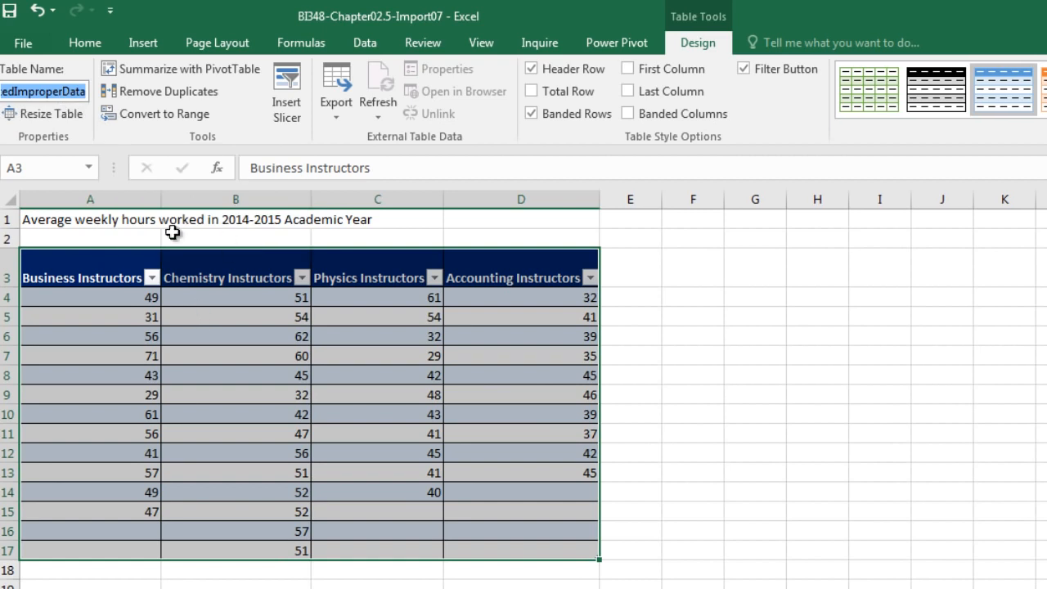
key(Return)
Create a new query from the instructor hours table and bring it up in the Query Editor.
click(237, 318)
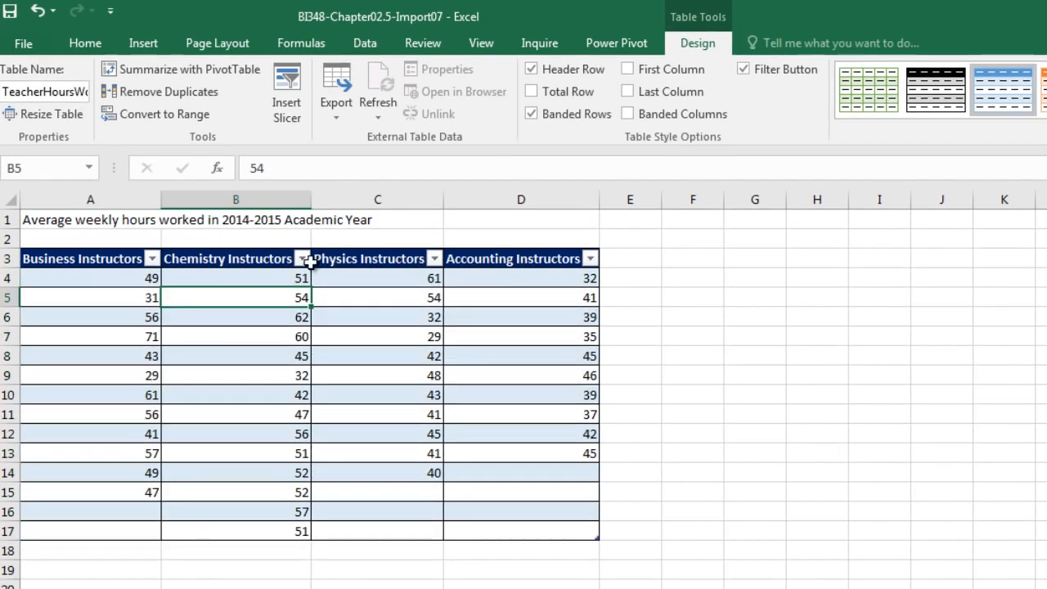
click(365, 43)
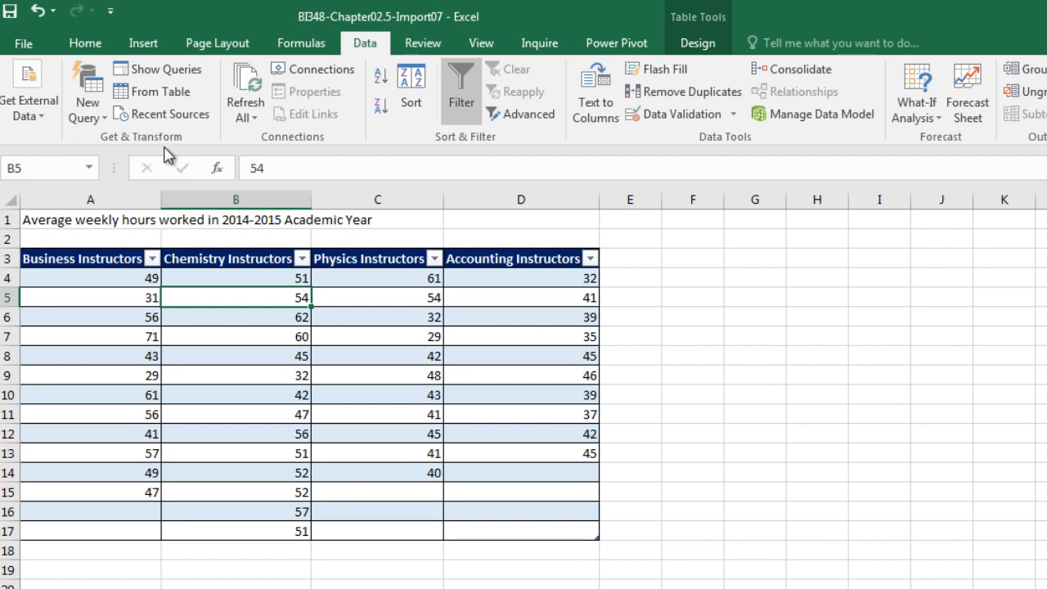
click(177, 93)
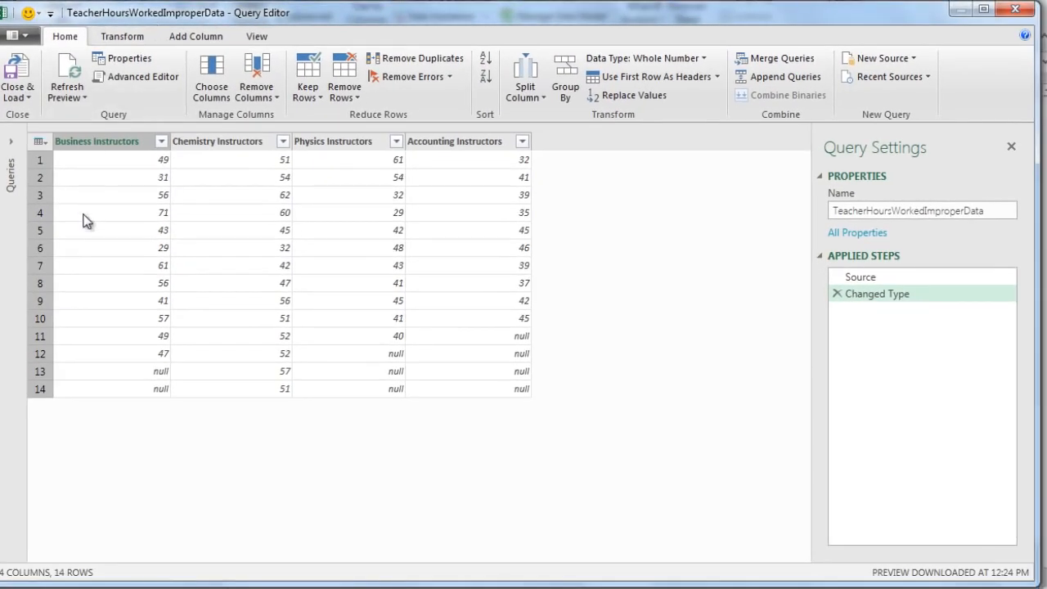
Rename the query as TeacherHoursWorkedProperDataSet.
click(929, 212)
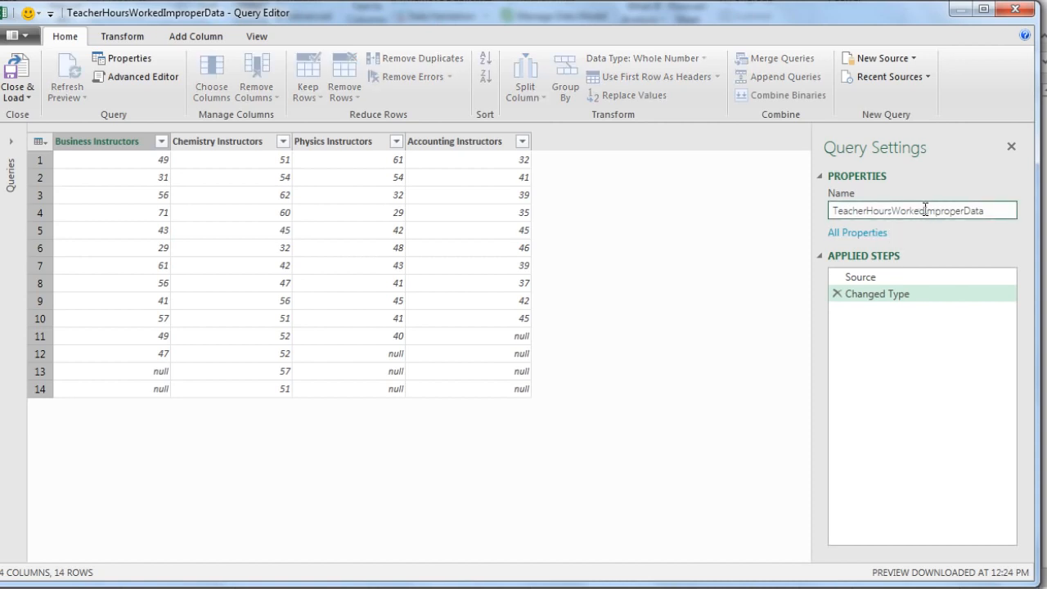
drag(926, 211, 994, 212)
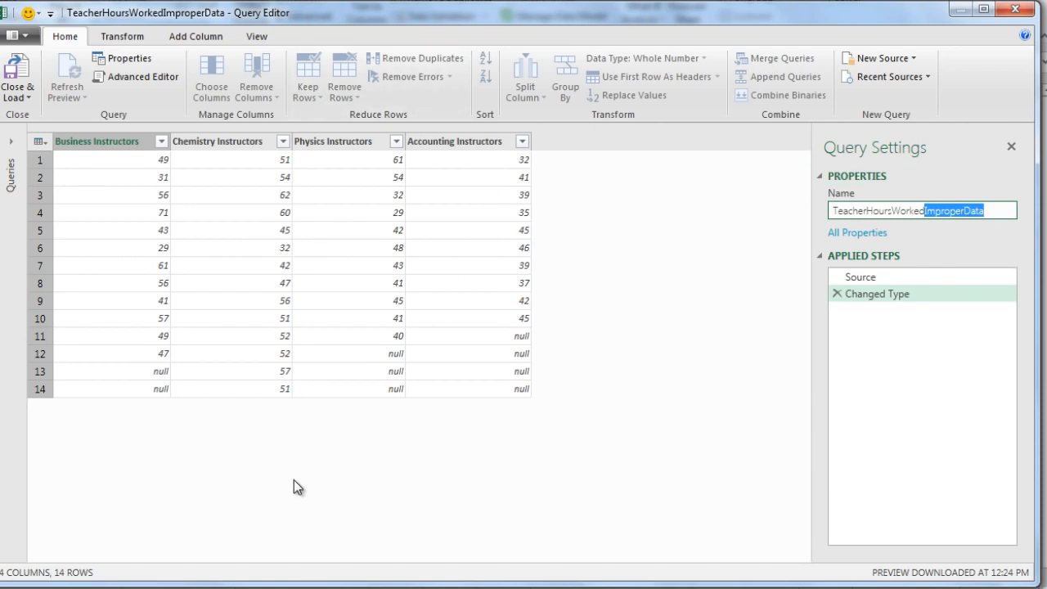
text(ProperDataSet)
key(Return)
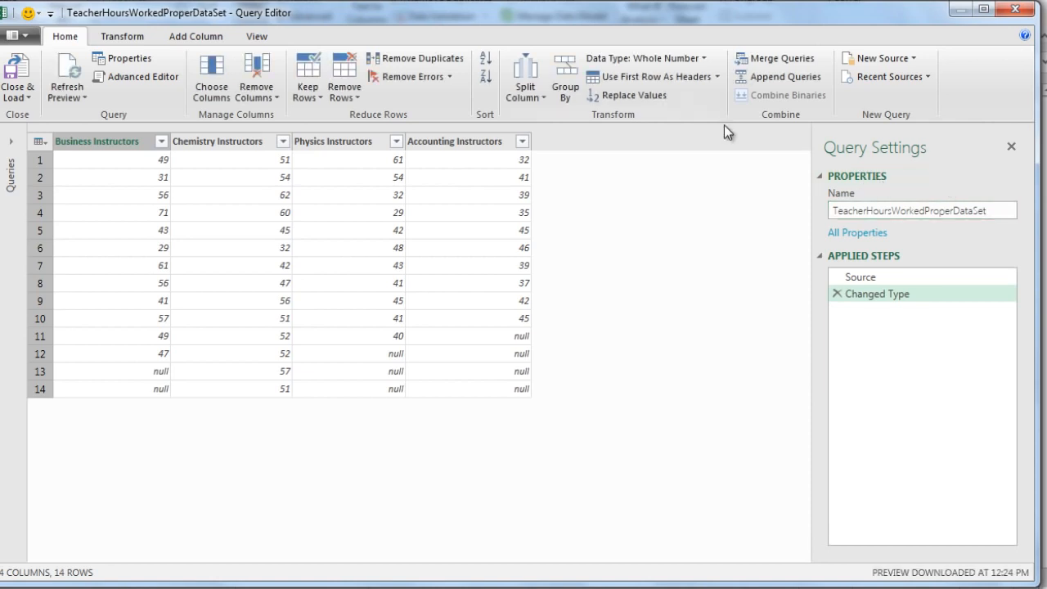
Unpivot all four instructor columns, from Business Instructors through Accounting Instructors.
click(104, 142)
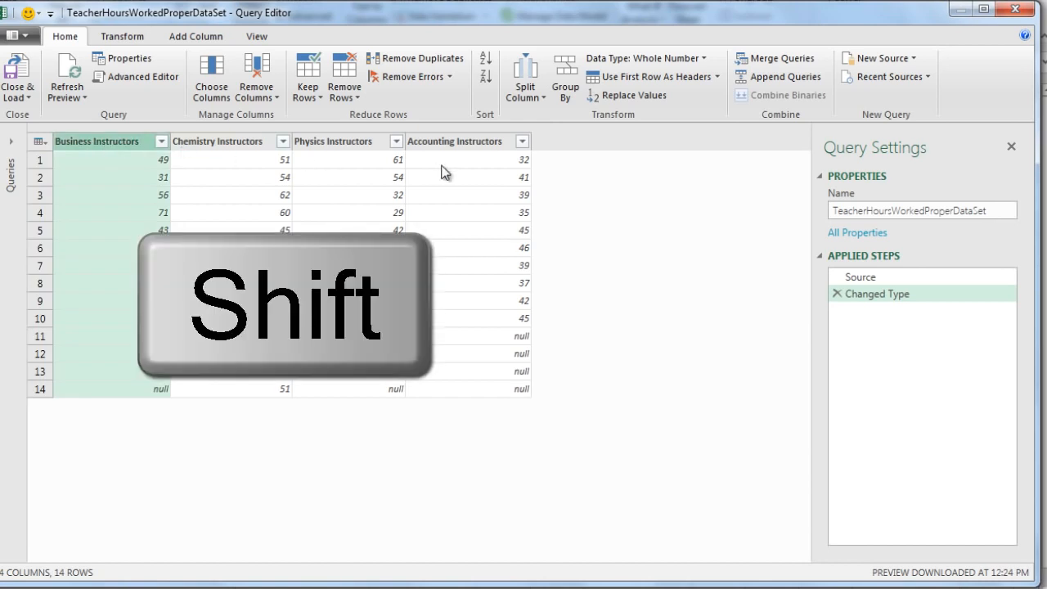
shift+click(463, 143)
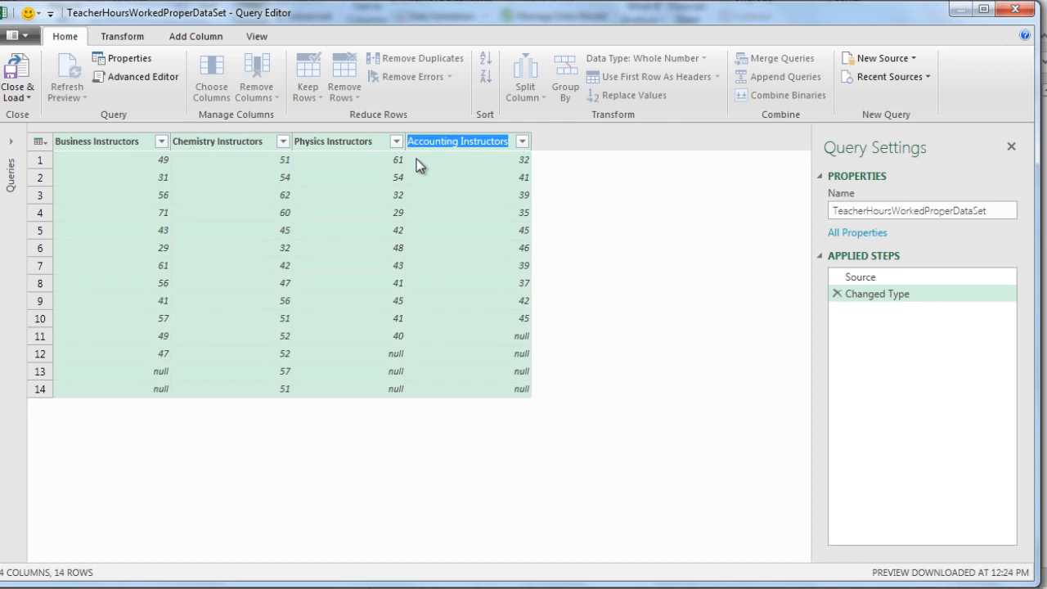
click(127, 38)
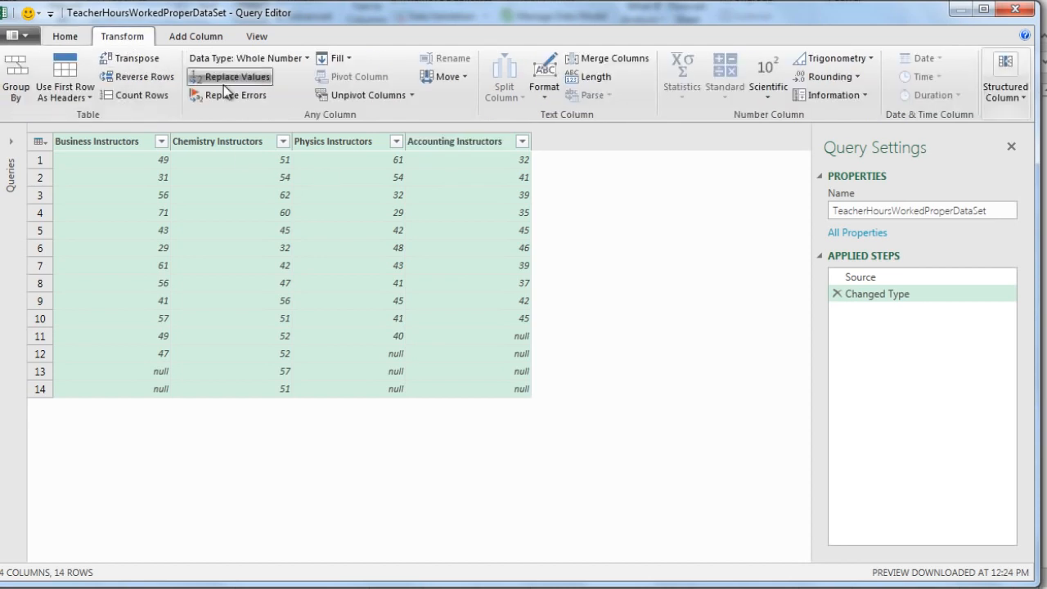
click(368, 96)
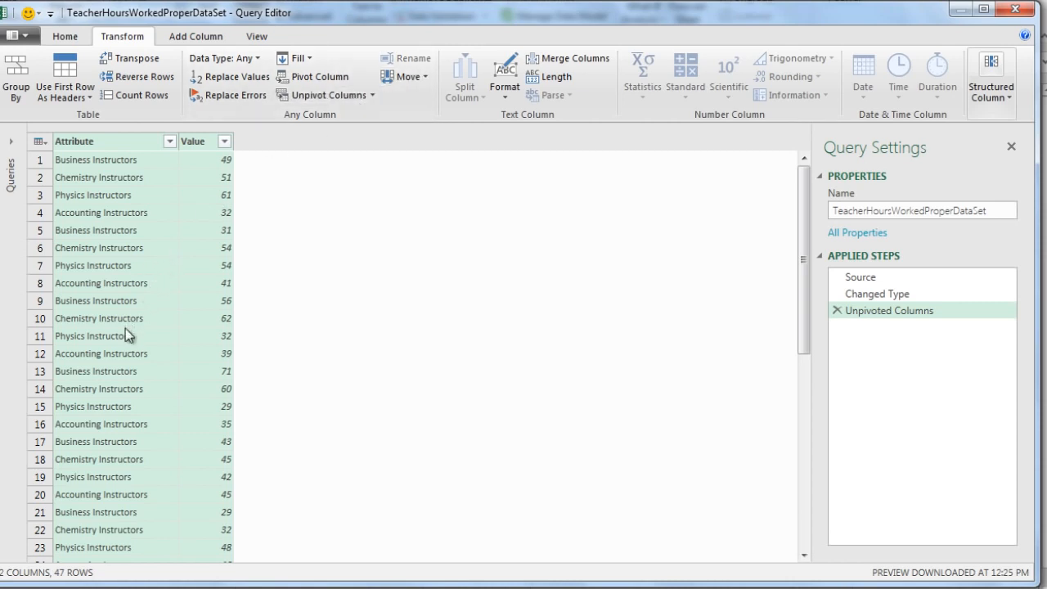
Rename the Attribute column as Teachers and the Value column as AveWeeklyHoursWorked.
double_click(88, 147)
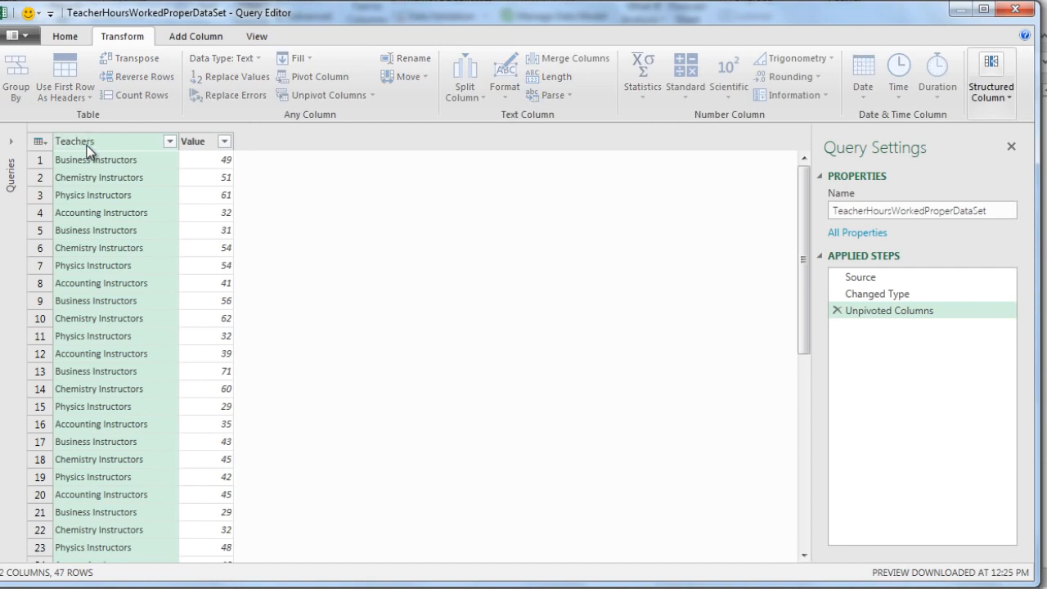
key(Return)
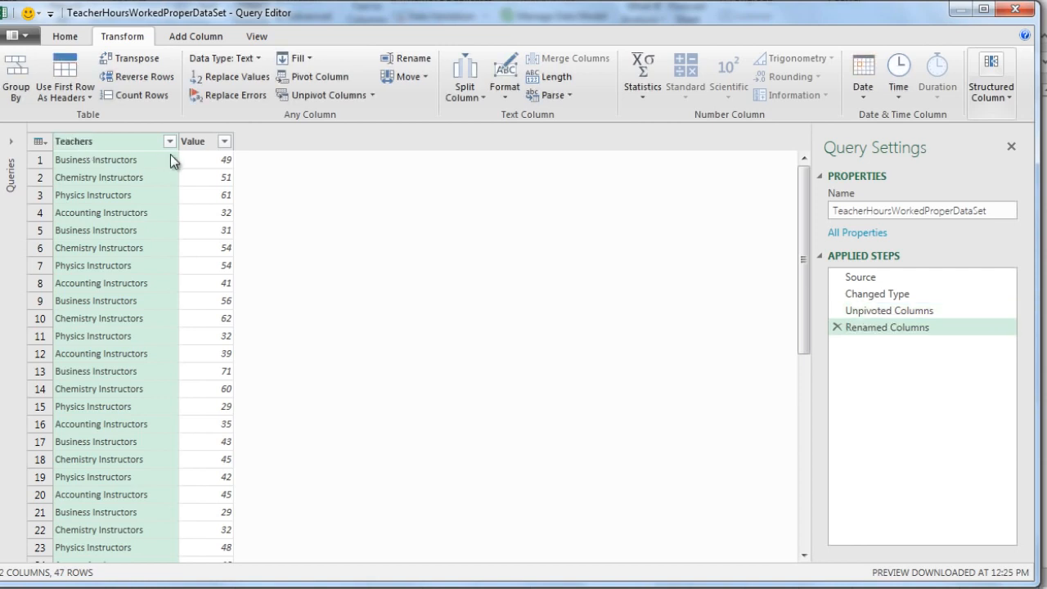
double_click(195, 145)
text(AveWeeklyHoursWorked)
key(Return)
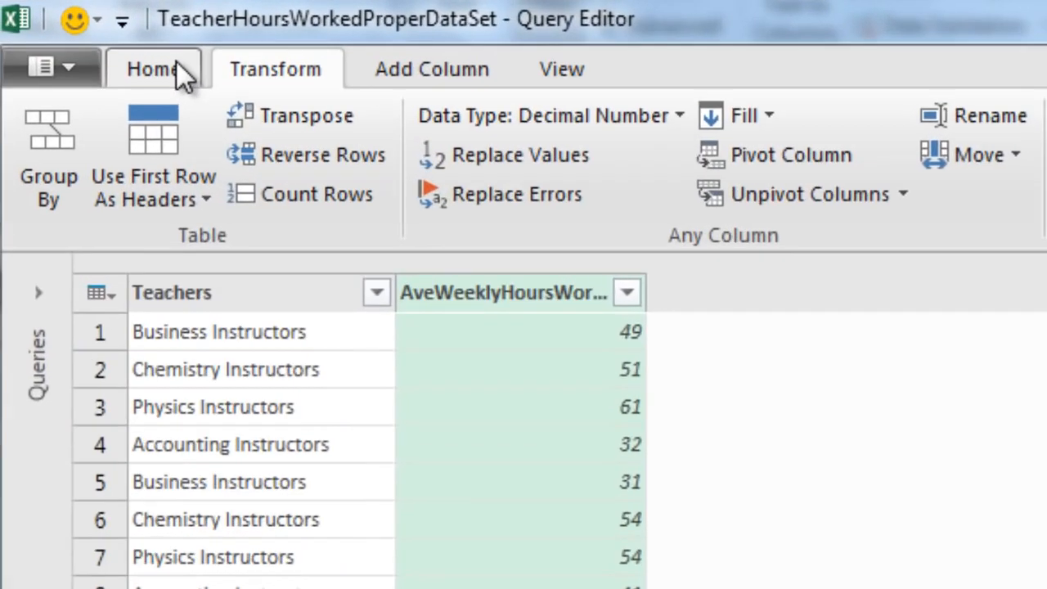
Close the Query Editor and load the query result into the workbook with the default Close & Load option.
click(73, 36)
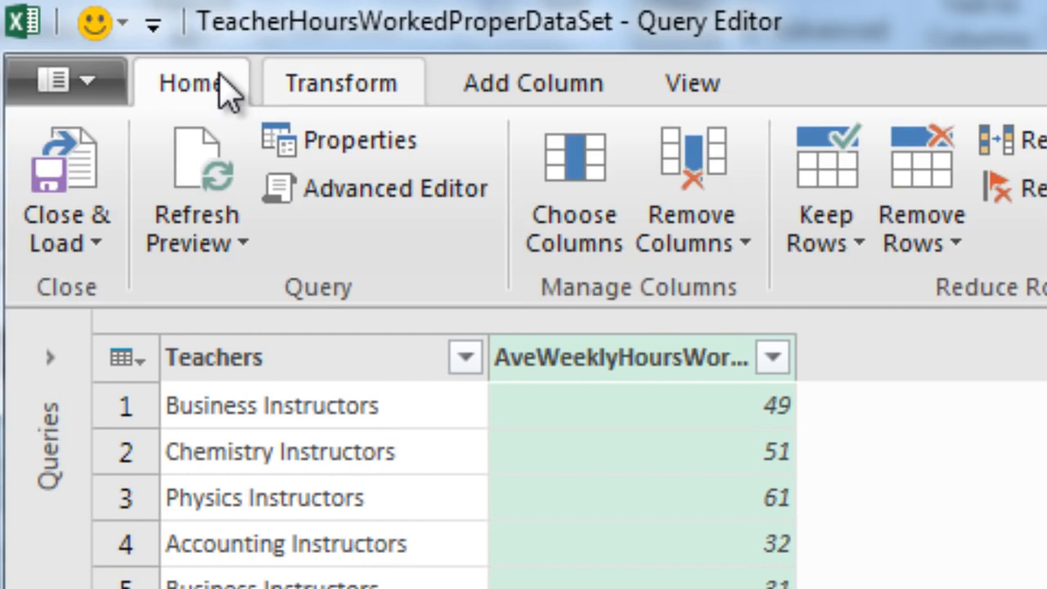
click(98, 239)
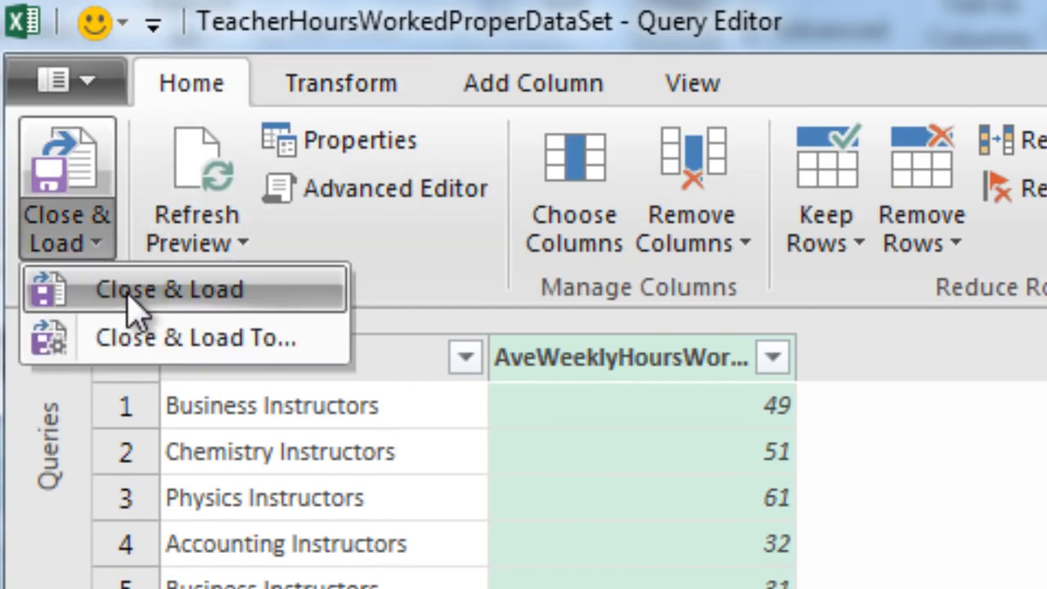
click(199, 291)
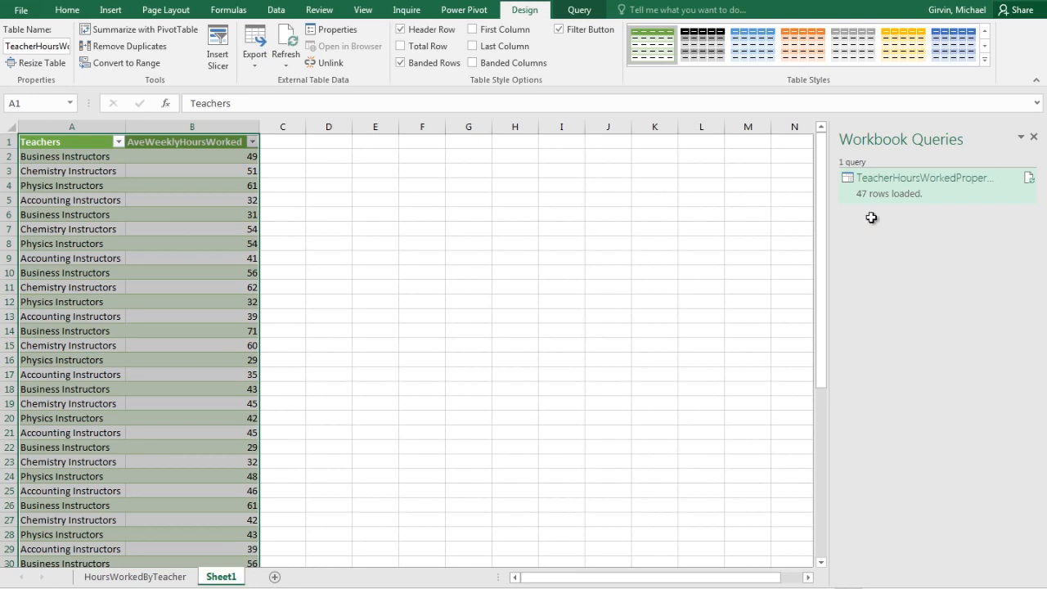
Rename the Sheet1 worksheet as TeacherHoursData.
double_click(221, 576)
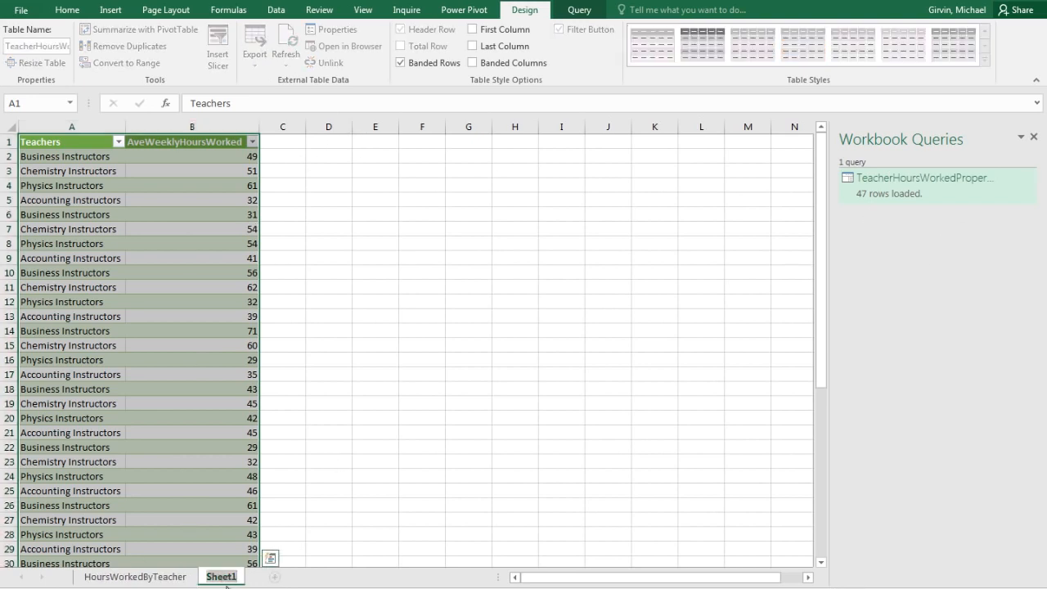
text(TeacherHoursData)
key(Return)
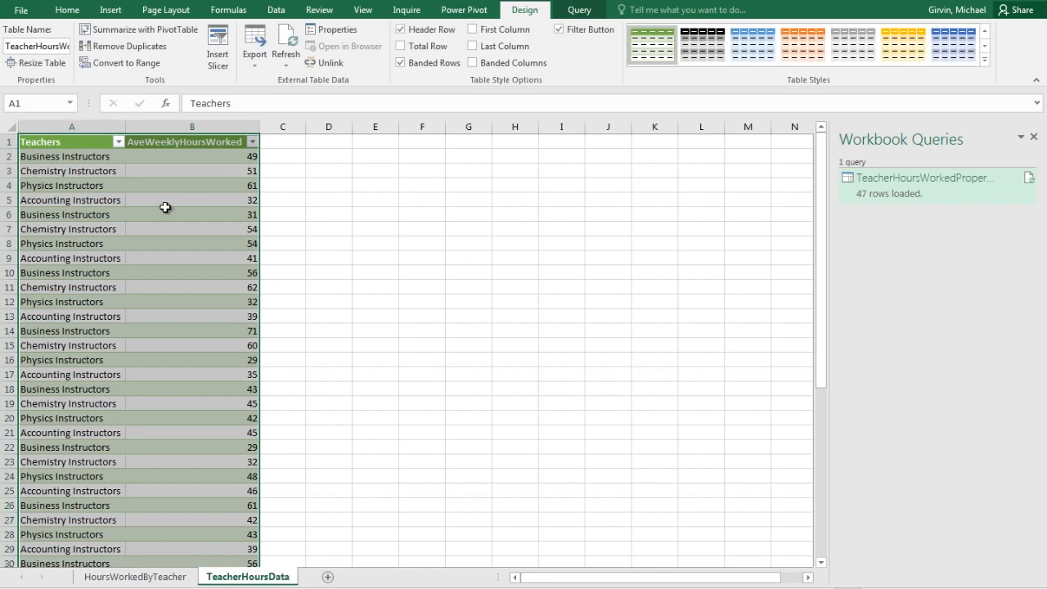
Filter the Teachers column to Accounting Instructors and Business Instructors only, and clear that filter again.
click(119, 141)
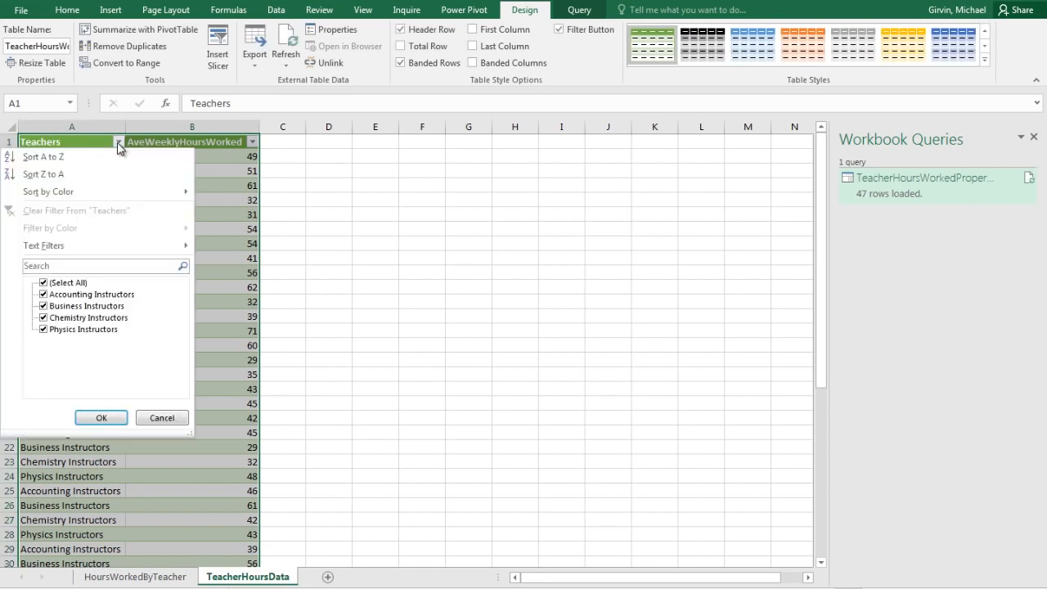
click(46, 284)
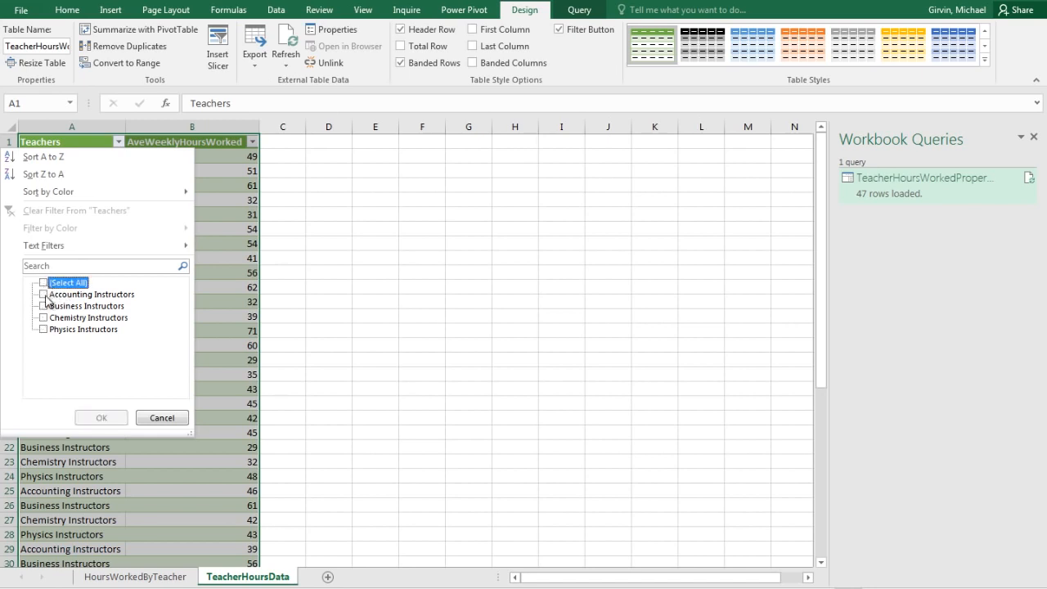
click(44, 306)
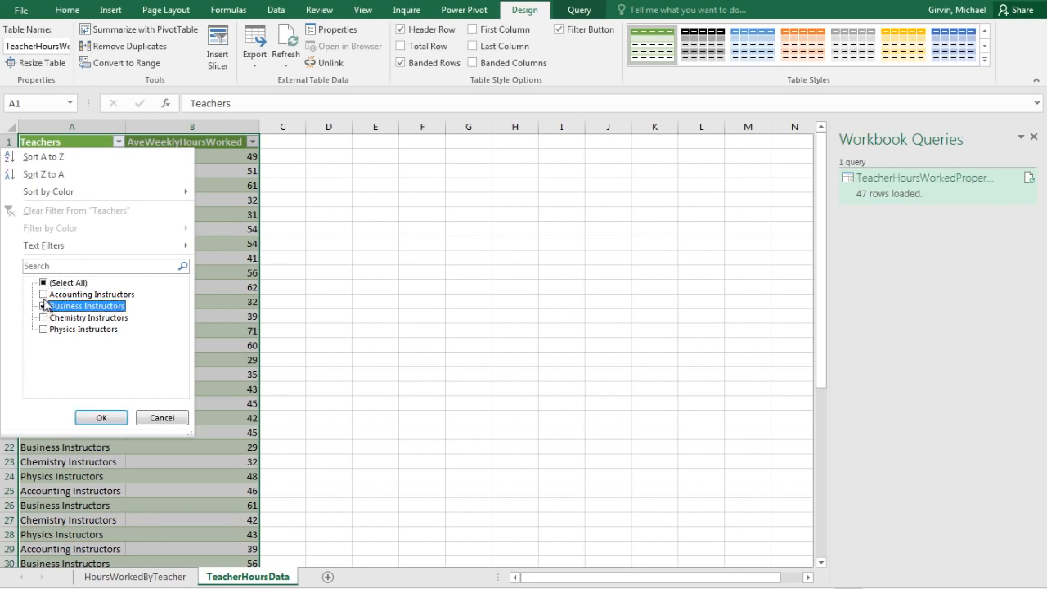
click(44, 294)
click(101, 417)
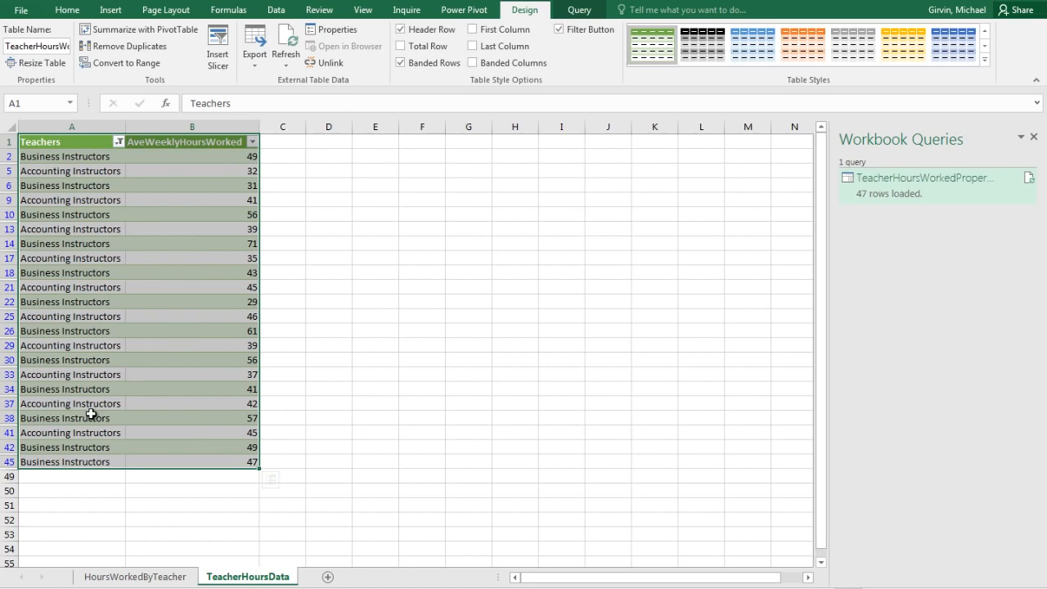
click(118, 142)
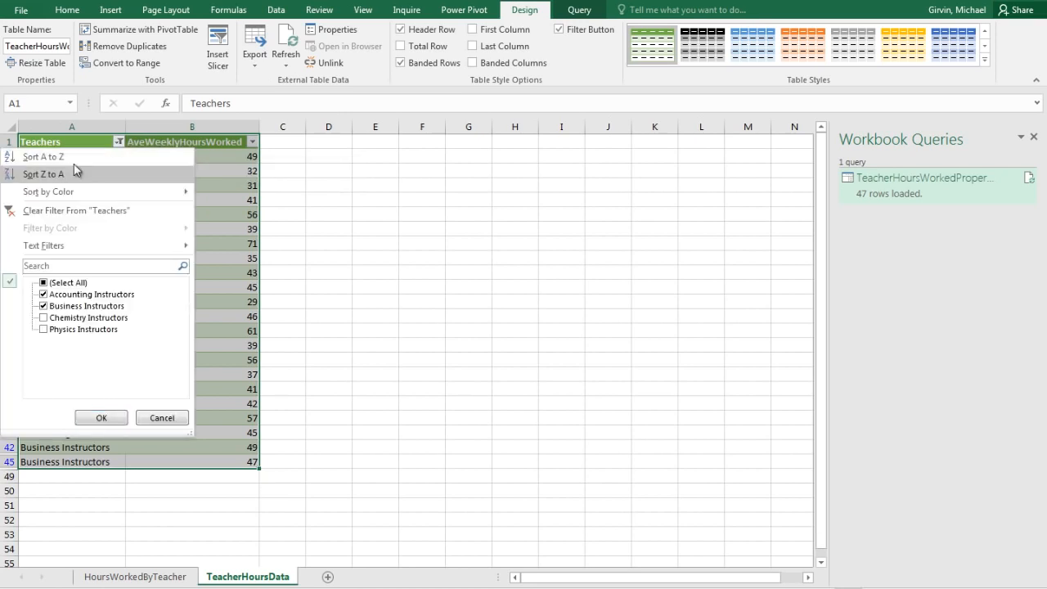
click(33, 214)
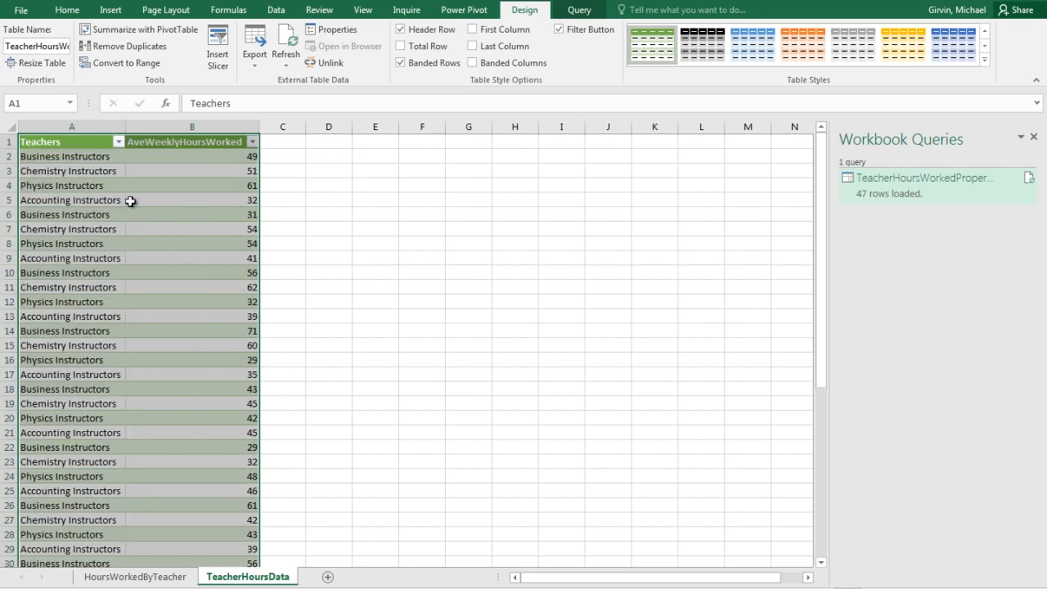
Filter AveWeeklyHoursWorked to values greater than 55, and clear that filter again.
click(252, 144)
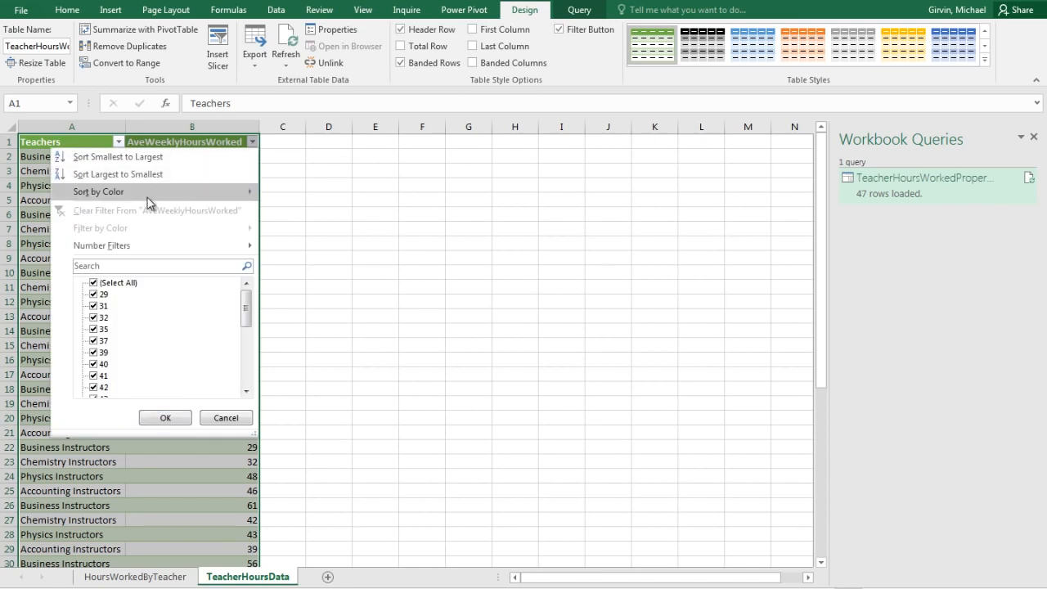
mouse_move(144, 247)
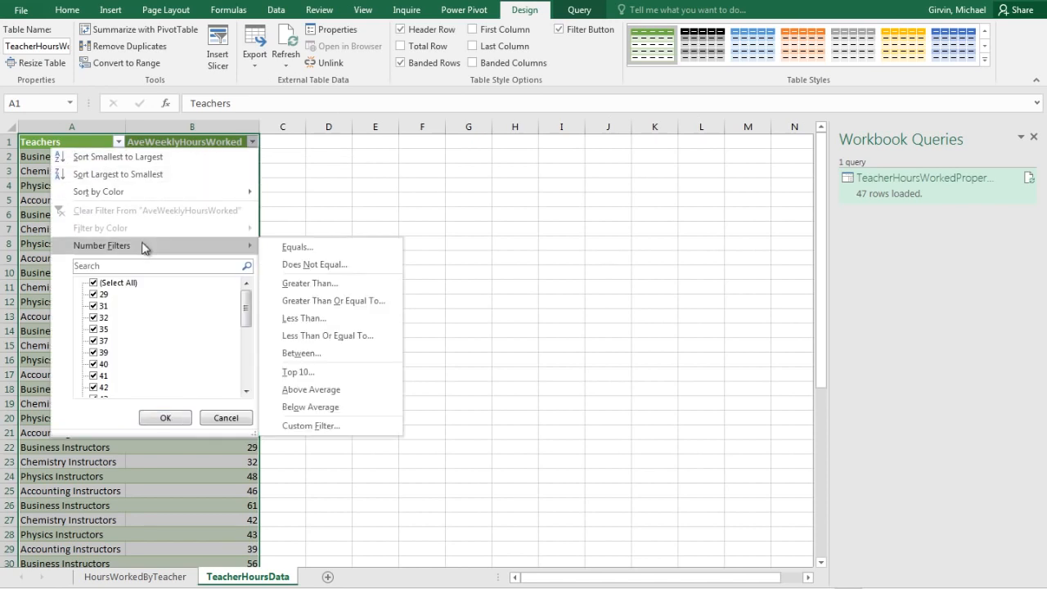
click(327, 288)
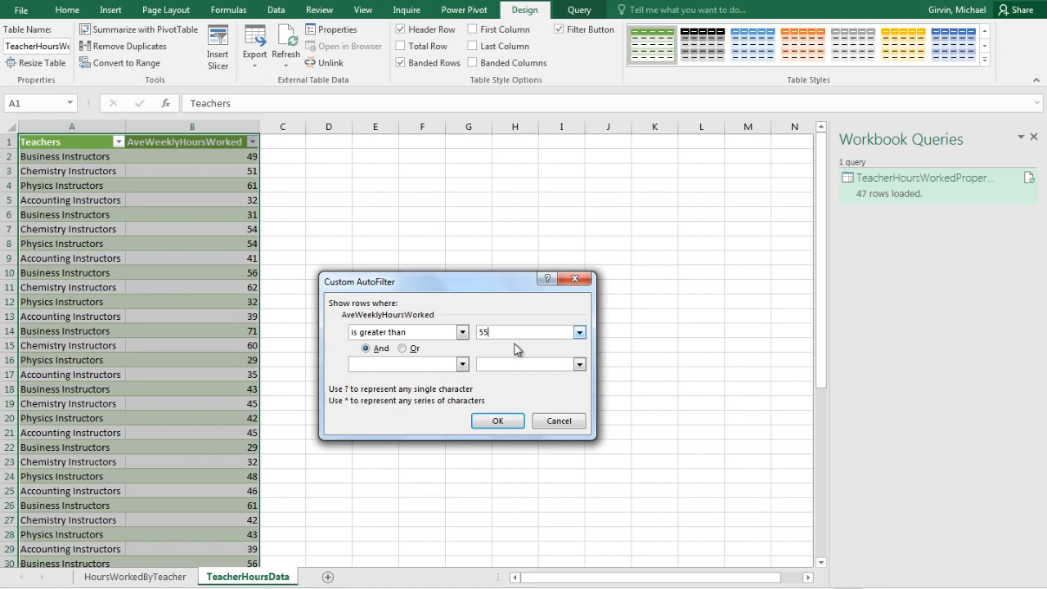
key(Return)
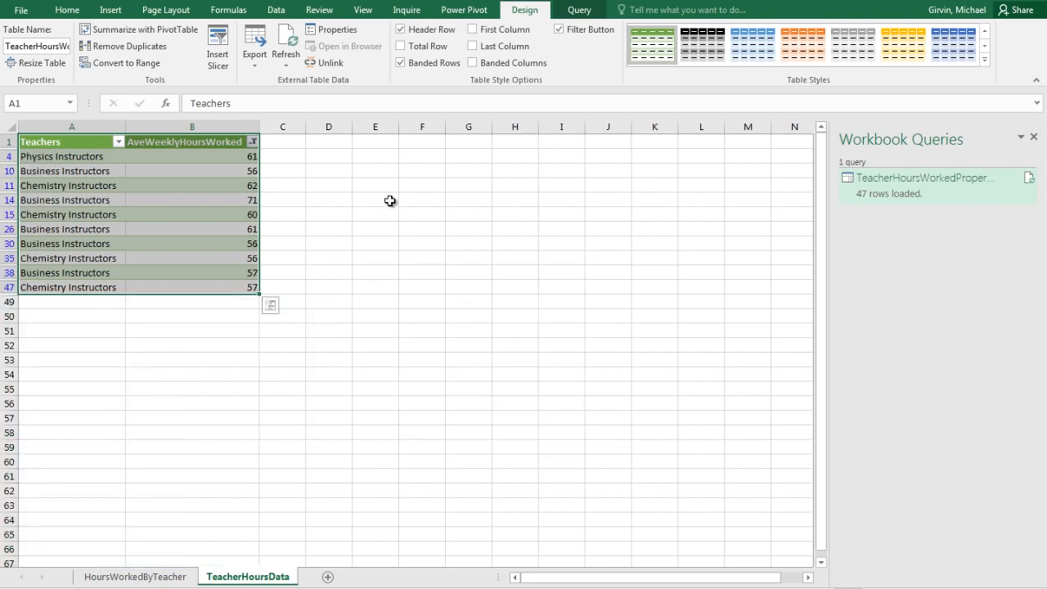
click(253, 141)
click(63, 212)
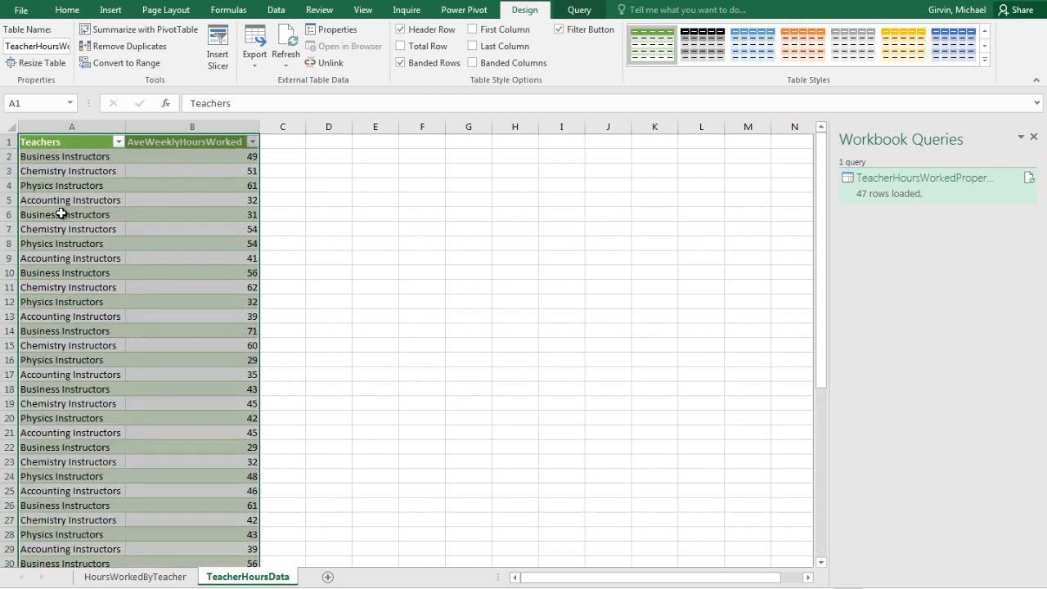
Create a PivotTable from the TeacherHoursWorkedProperDataSet table on the existing worksheet at cell E1.
click(198, 190)
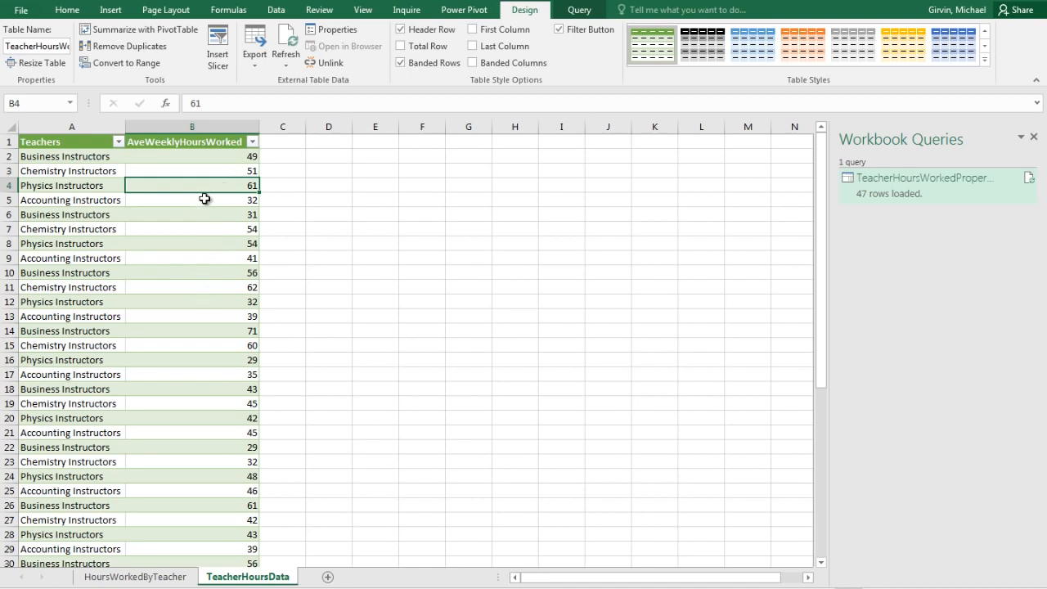
click(111, 10)
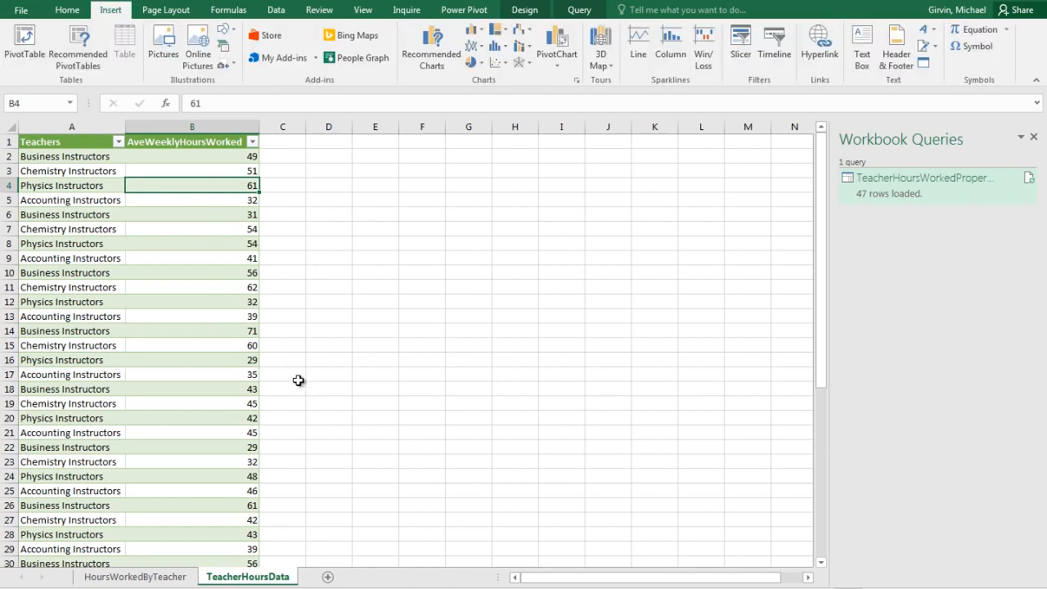
key(alt)
key(n)
key(v)
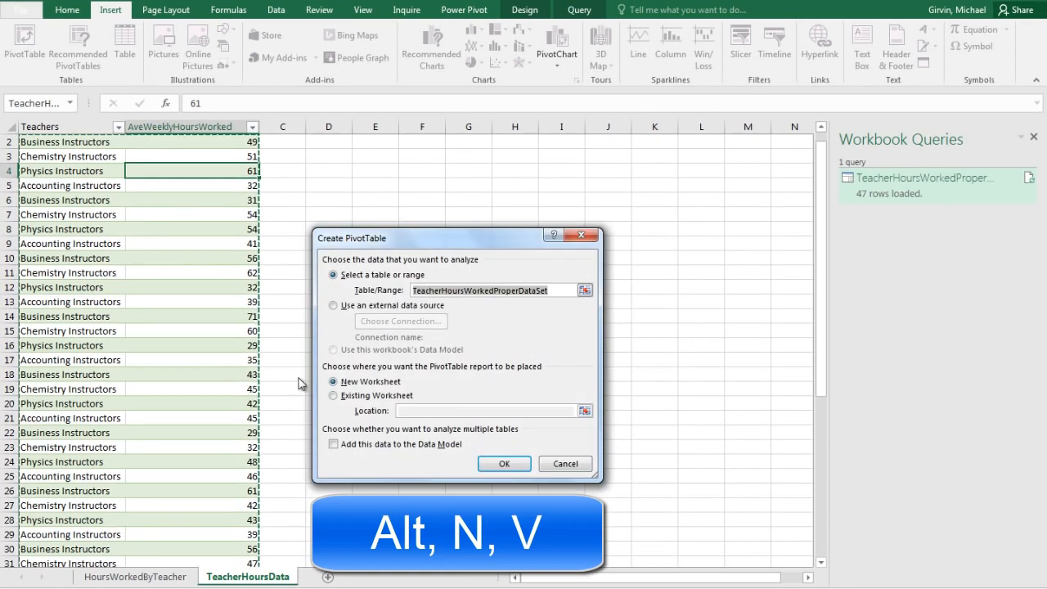
key(alt+e)
scroll(384, 157, up, 1)
click(375, 142)
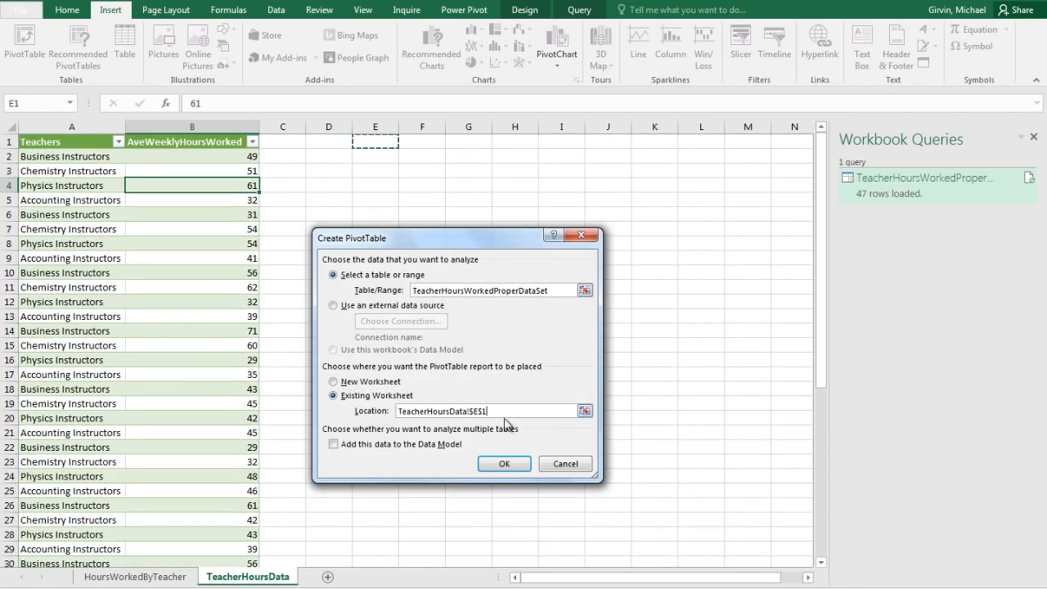
click(504, 463)
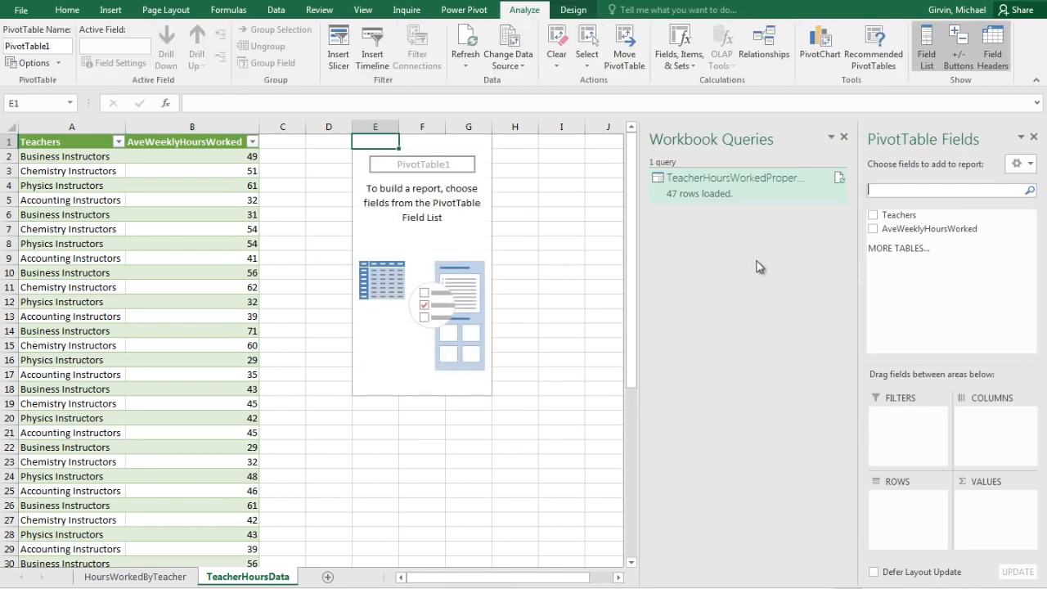
Close the Workbook Queries pane, and undock and resize the PivotTable field list beside the empty report.
click(843, 137)
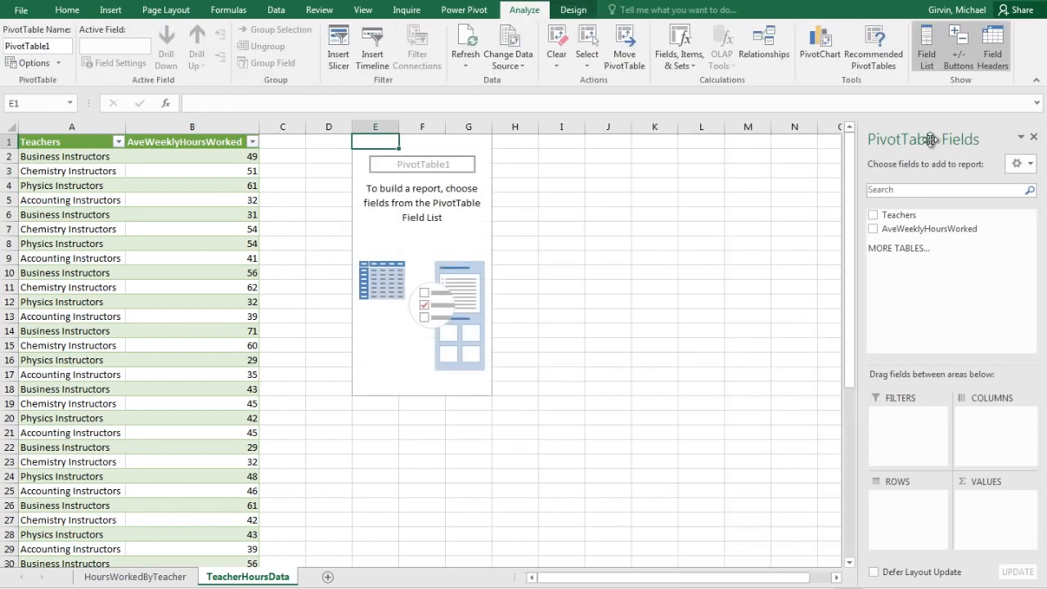
drag(928, 137, 642, 169)
drag(736, 362, 796, 481)
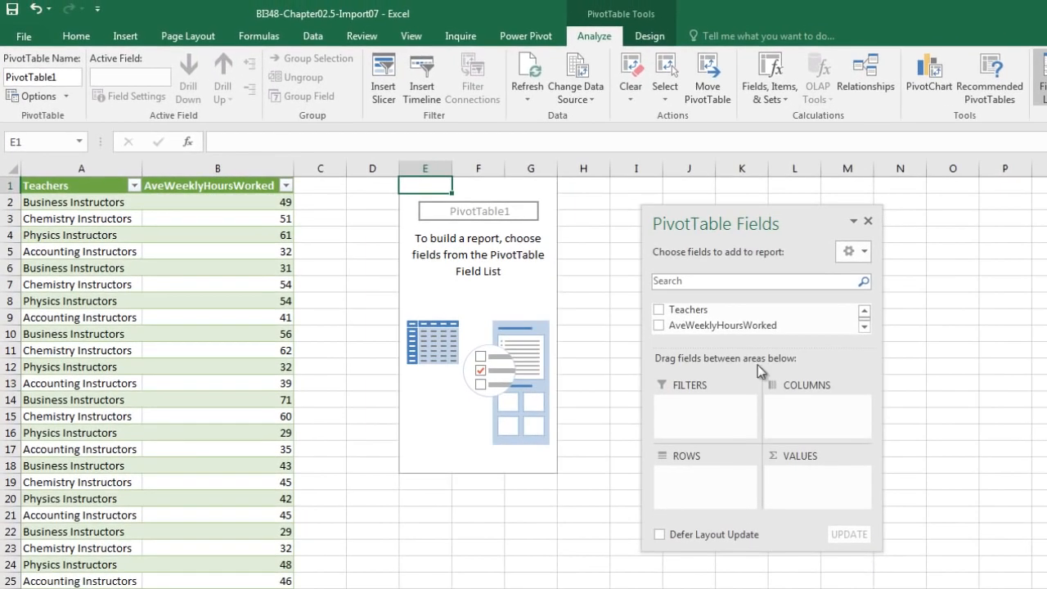
Place Teachers in the Rows area and AveWeeklyHoursWorked twice in the Values area, and close the field list.
drag(691, 315, 695, 484)
drag(687, 325, 816, 478)
drag(871, 552, 903, 588)
drag(710, 320, 826, 536)
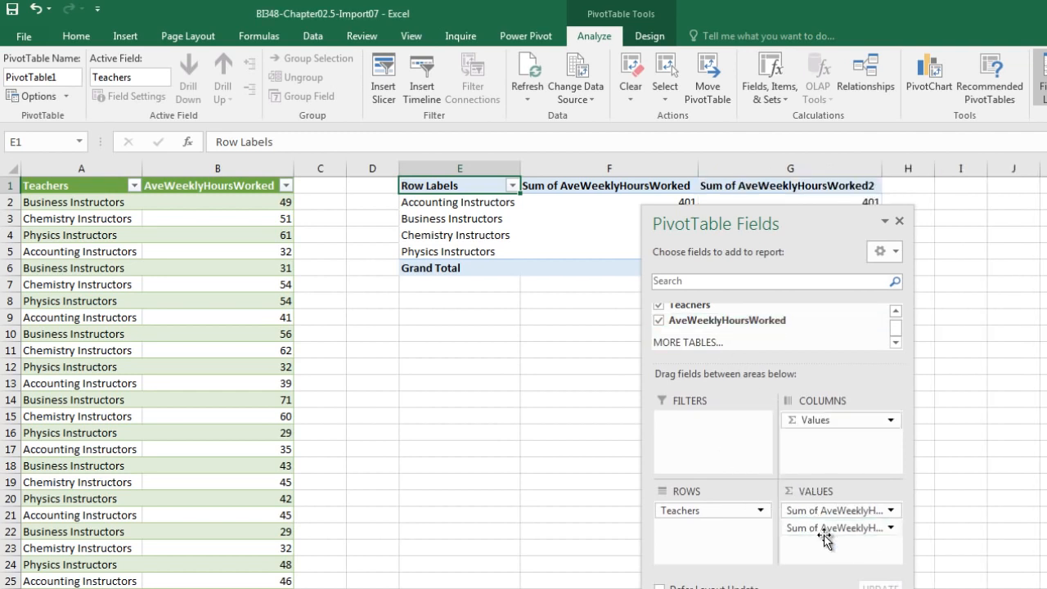
click(899, 220)
click(900, 219)
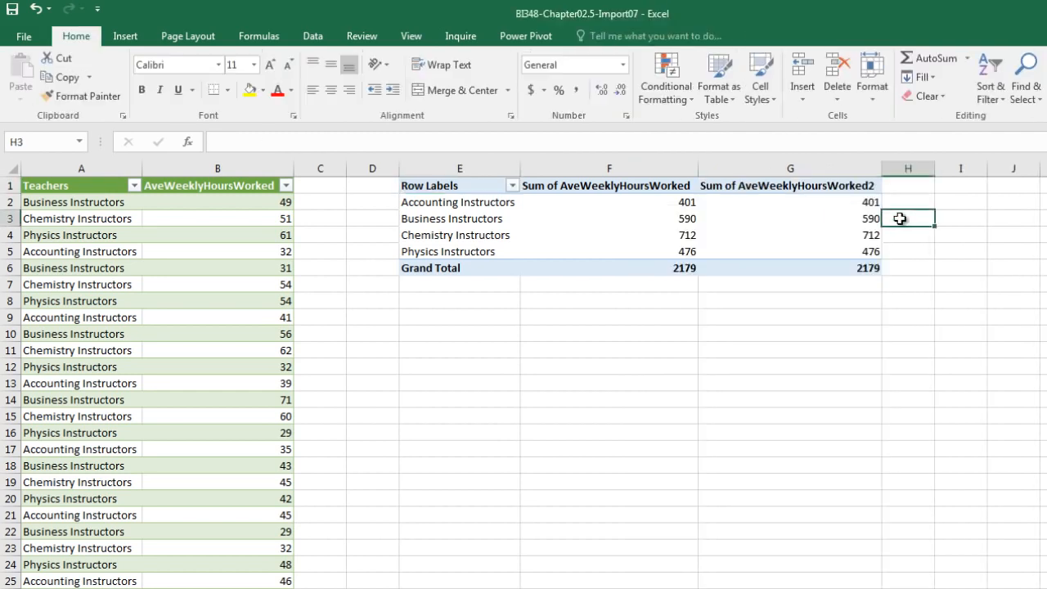
Show the PivotTable report in Tabular Form.
click(730, 232)
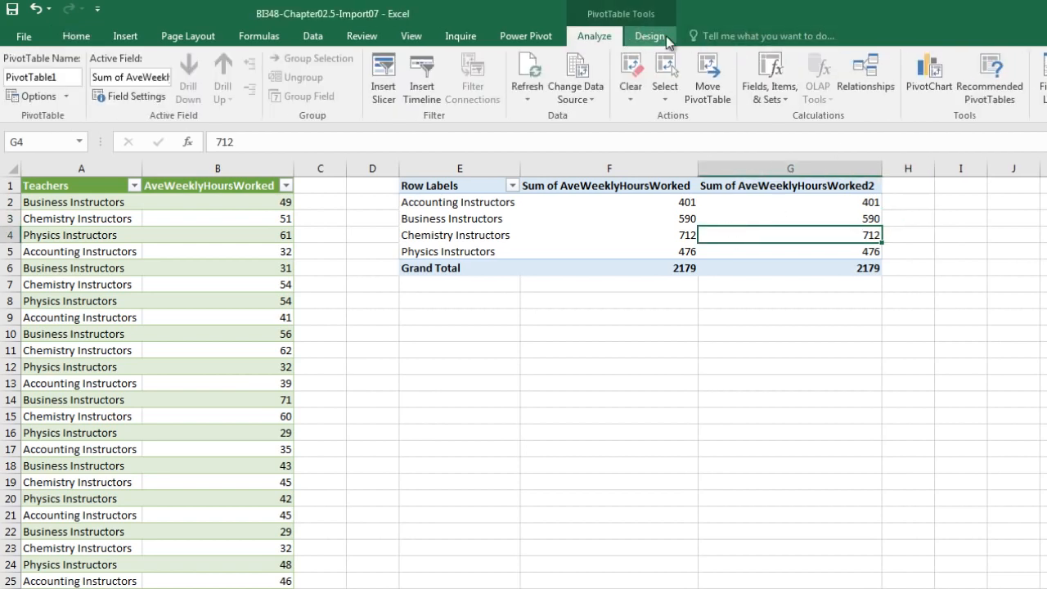
click(665, 39)
click(113, 82)
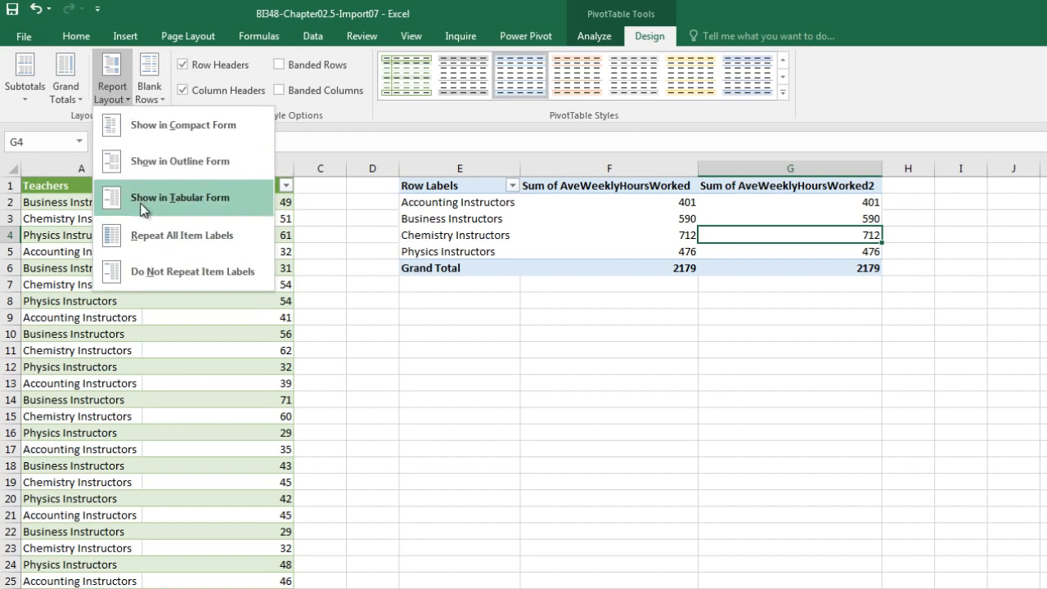
click(139, 202)
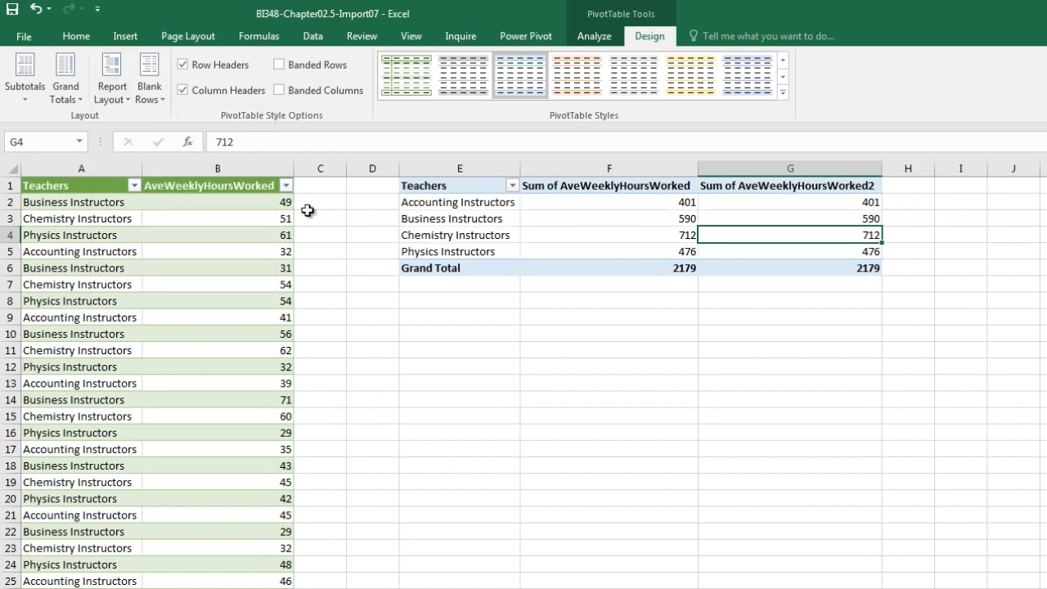
Summarize the first AveWeeklyHoursWorked value field by Average and give it the Number format with 2 decimal places.
right_click(577, 205)
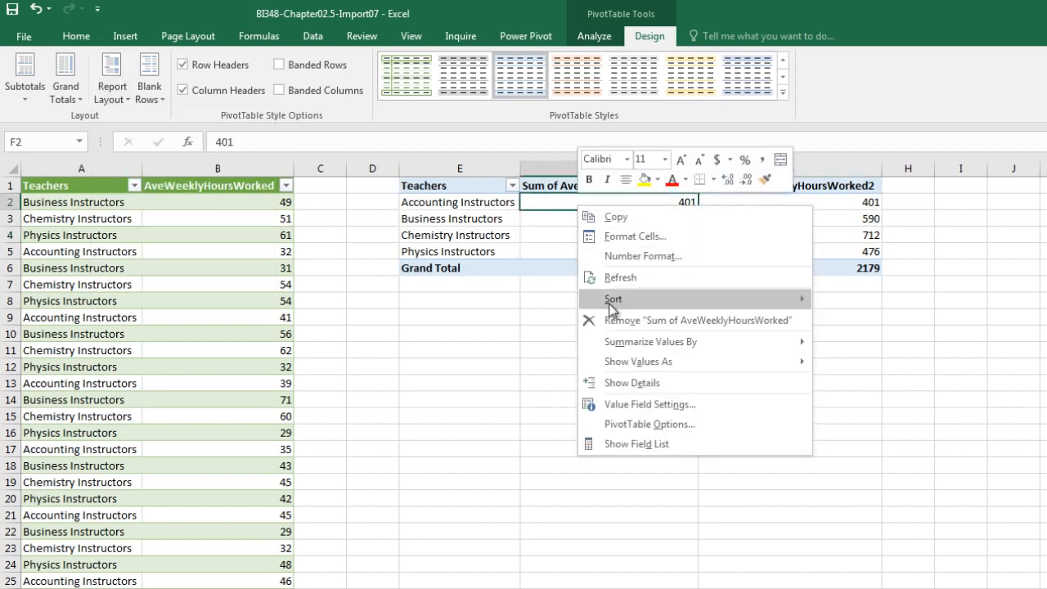
right_click(621, 200)
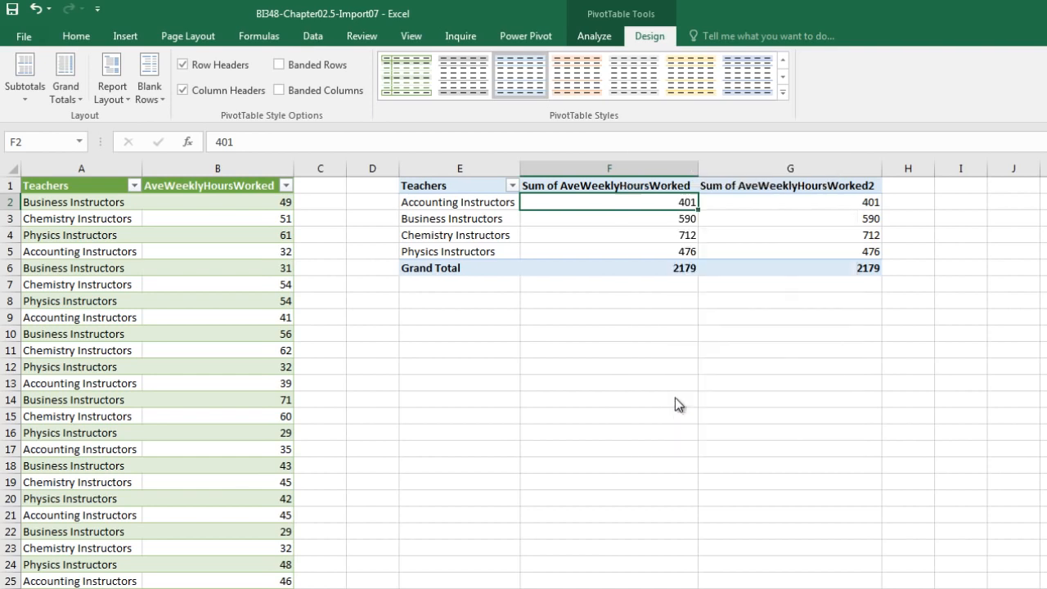
click(675, 397)
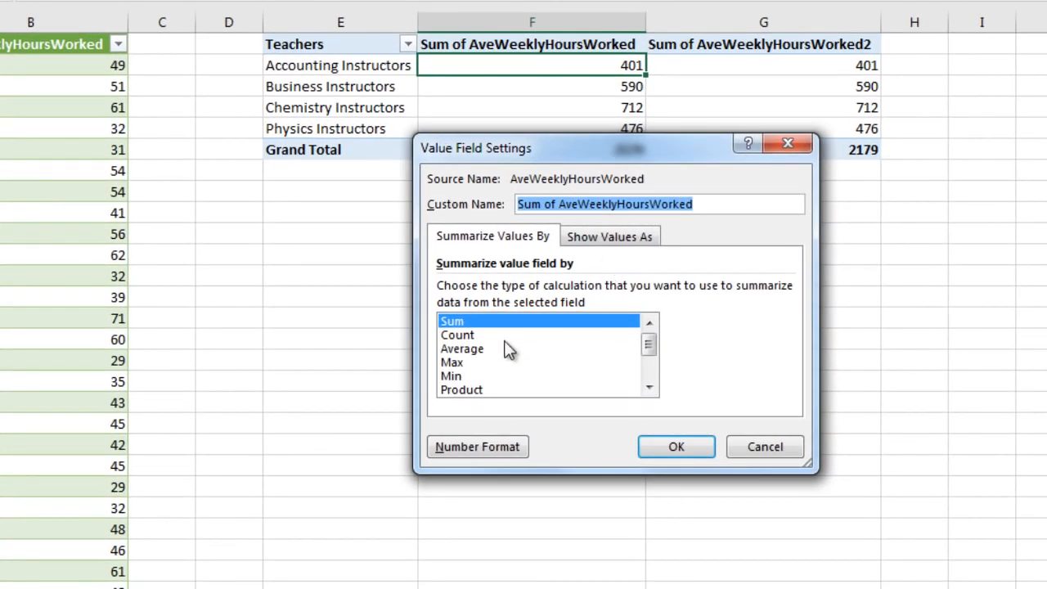
click(471, 352)
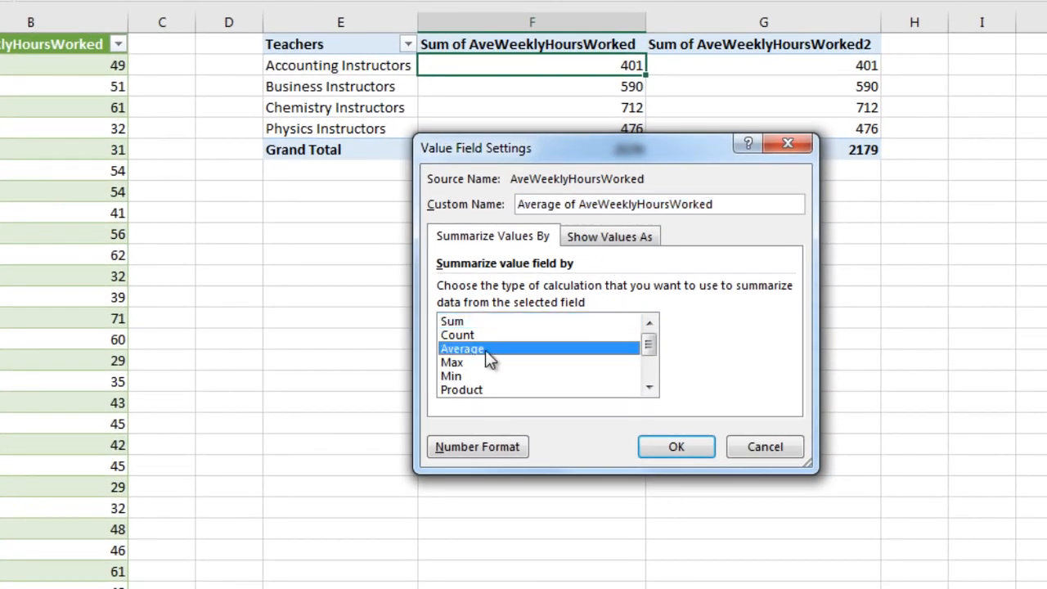
click(479, 447)
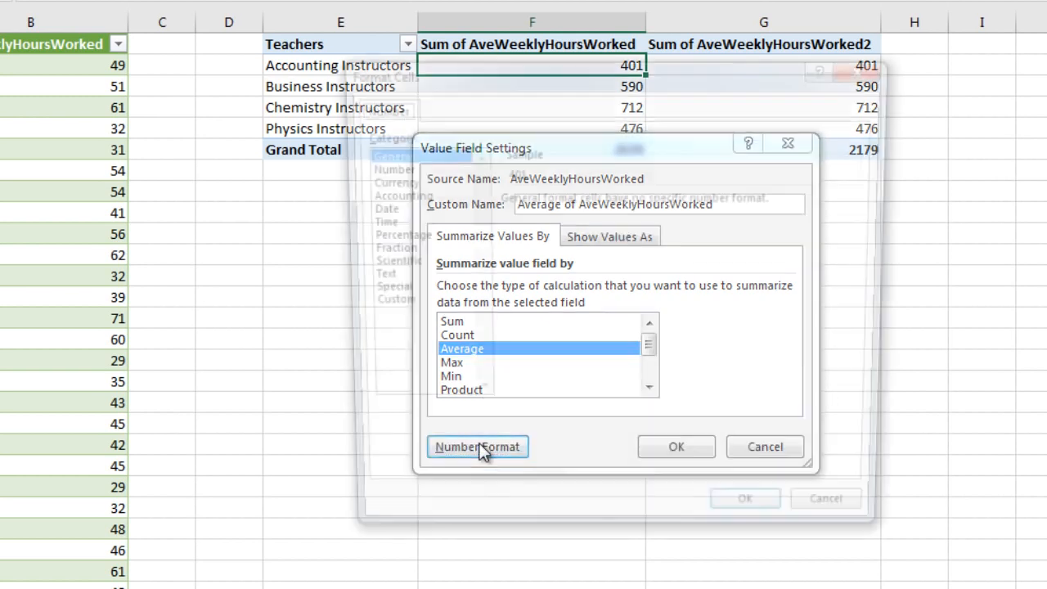
click(392, 168)
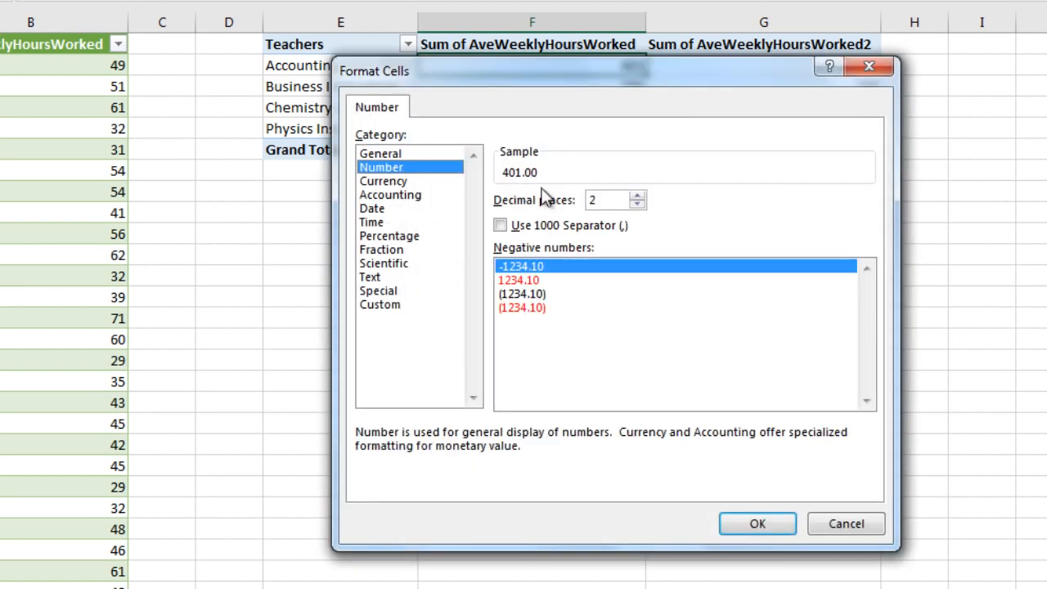
click(747, 524)
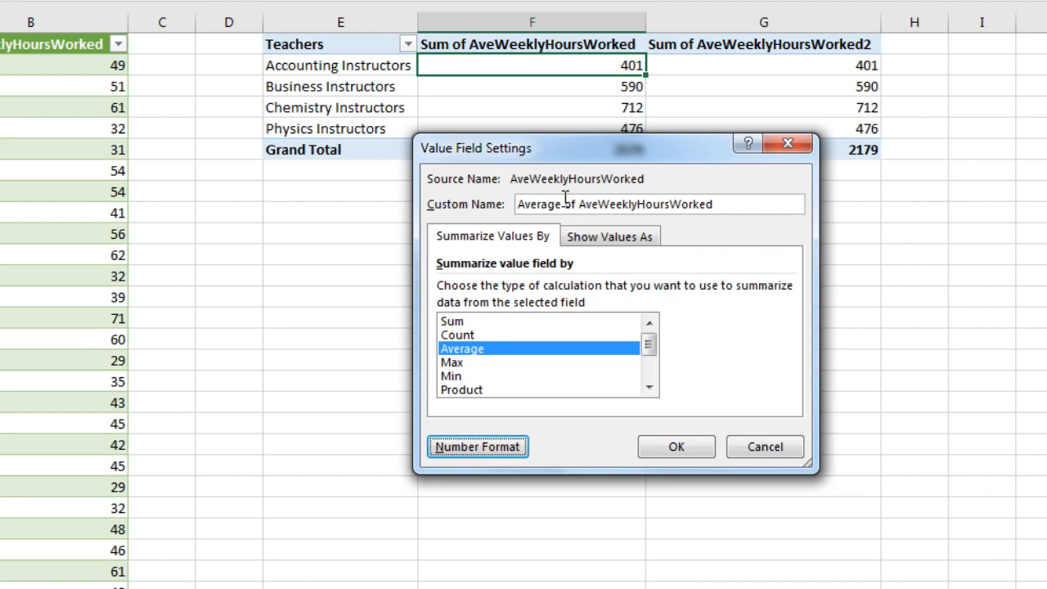
Set the averaged value field's custom name to Mean and apply its field settings.
drag(727, 205, 400, 174)
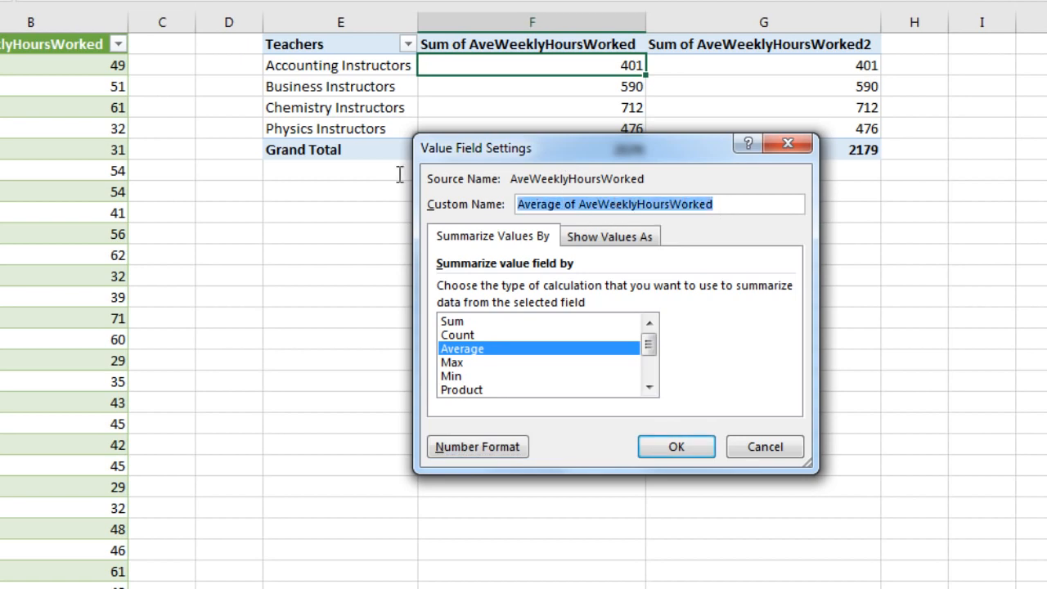
text(Mean)
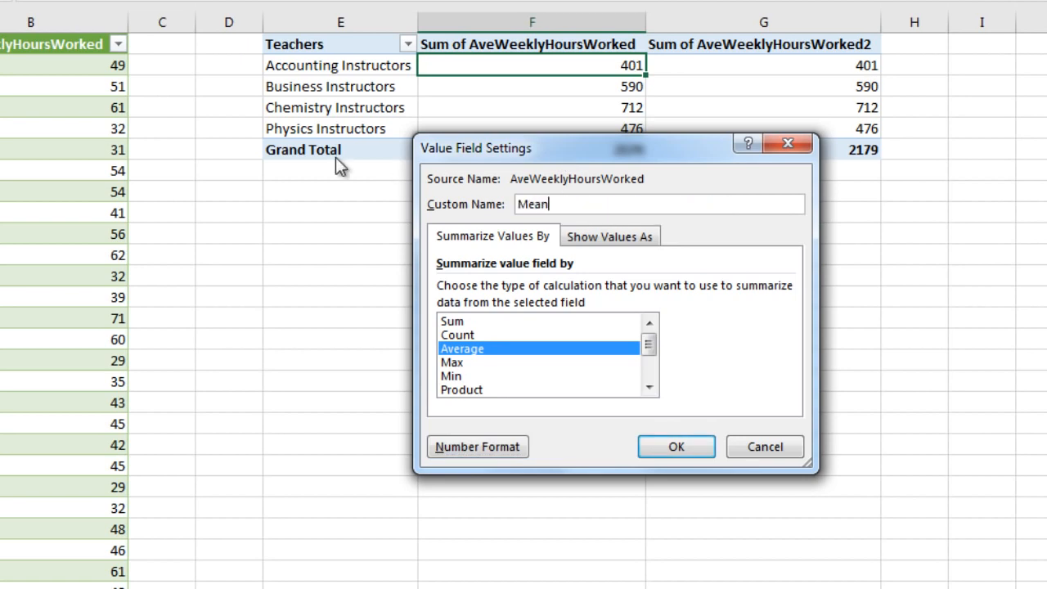
key(Return)
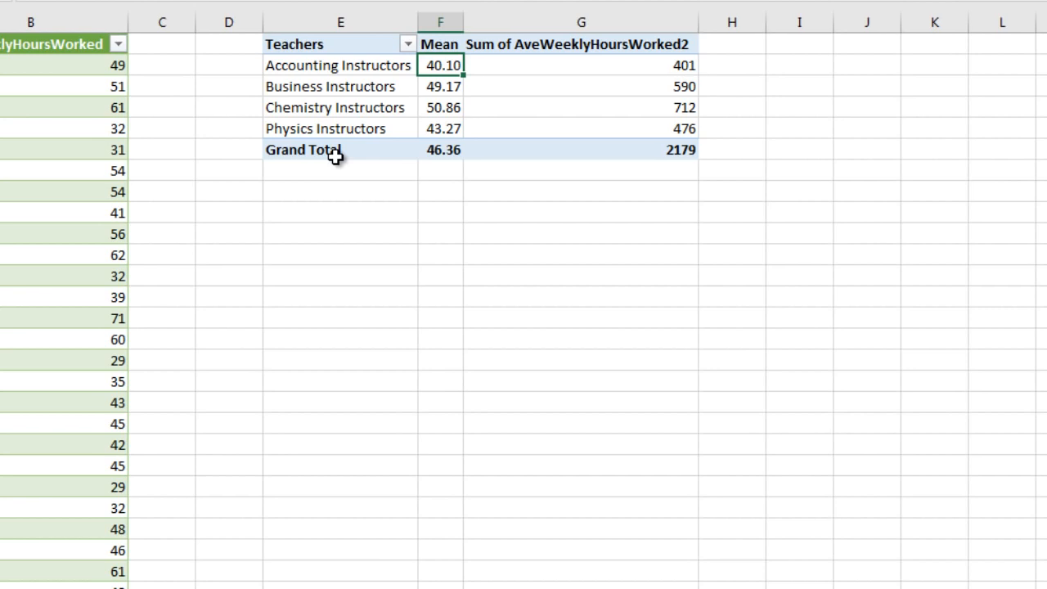
Summarize the second AveWeeklyHoursWorked value field by StdDev and give it the Number format with 2 decimal places.
right_click(587, 61)
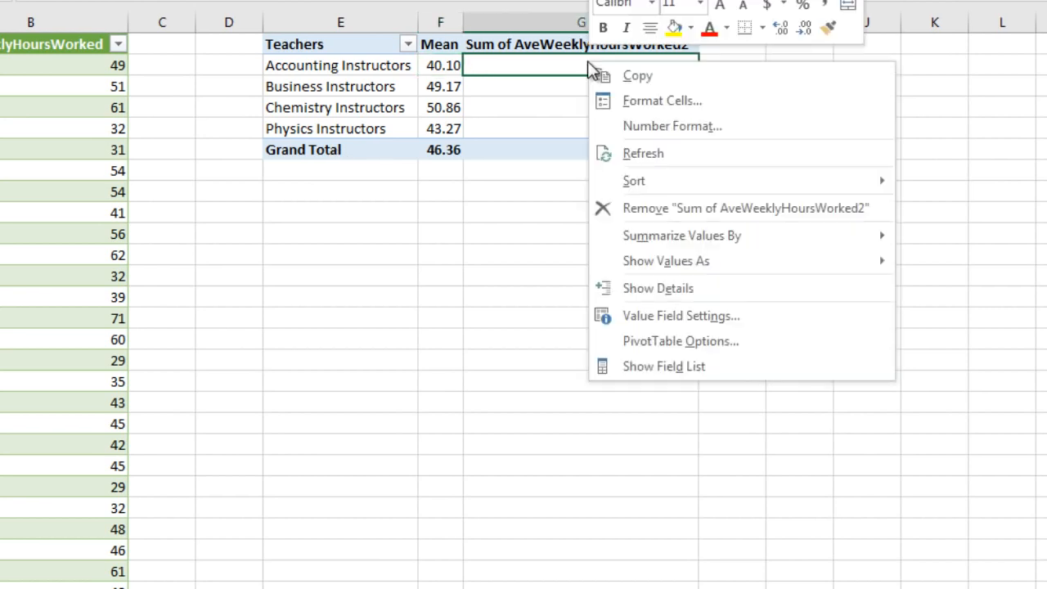
click(665, 317)
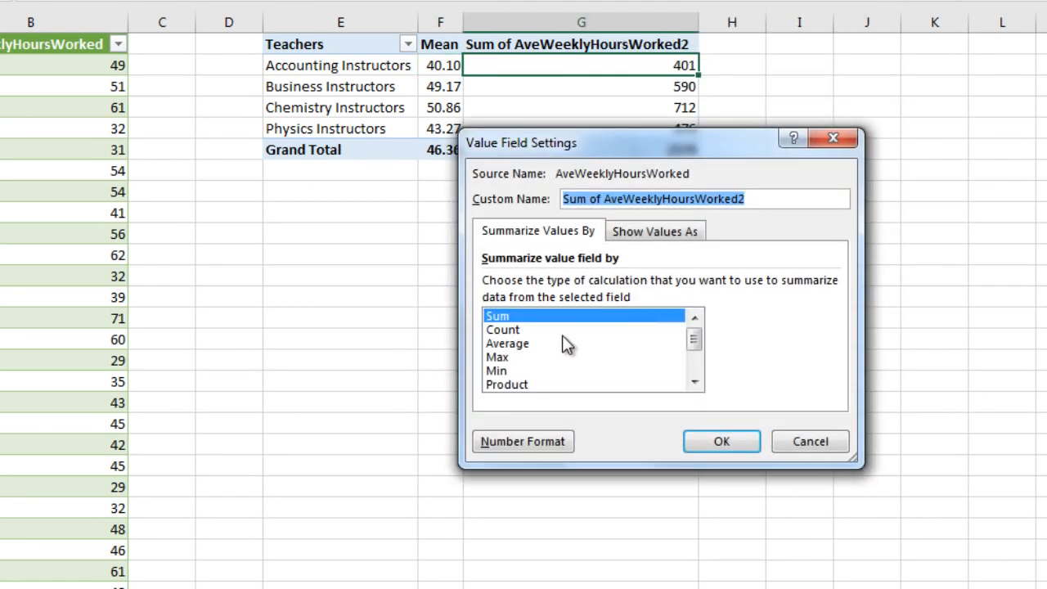
drag(699, 338, 706, 390)
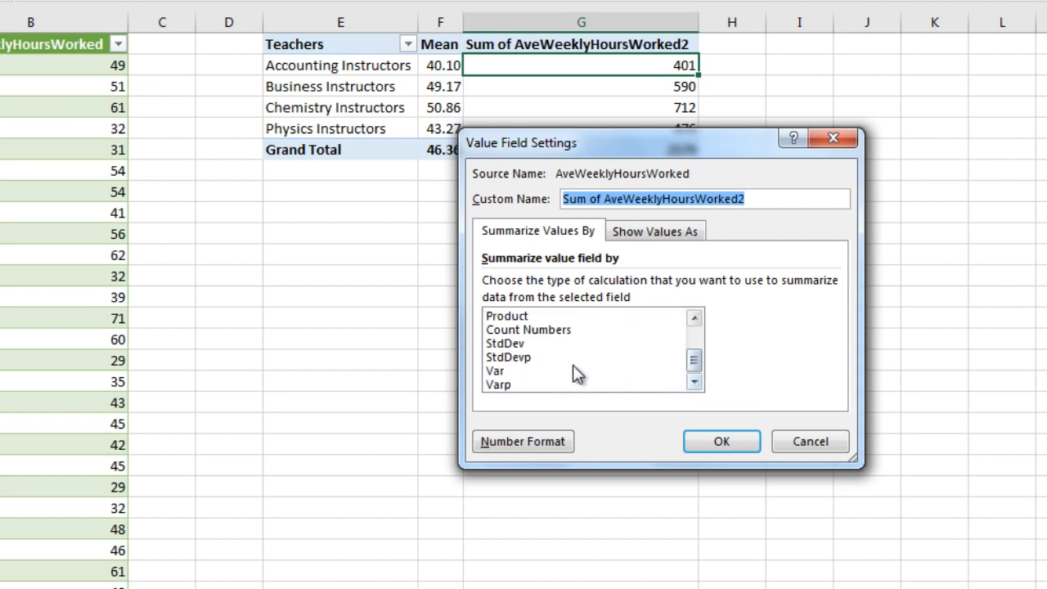
click(515, 344)
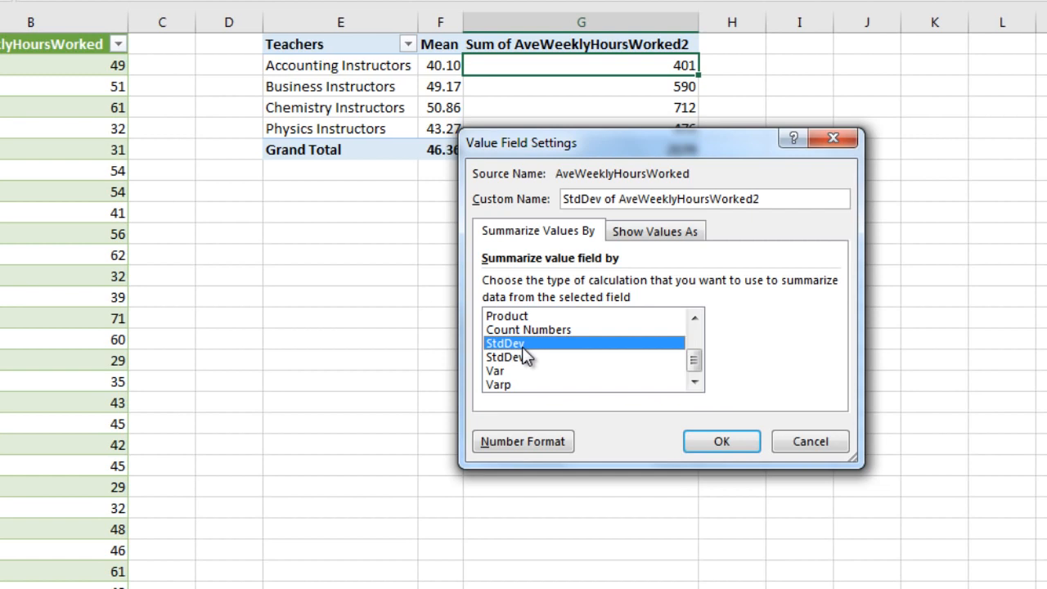
click(514, 445)
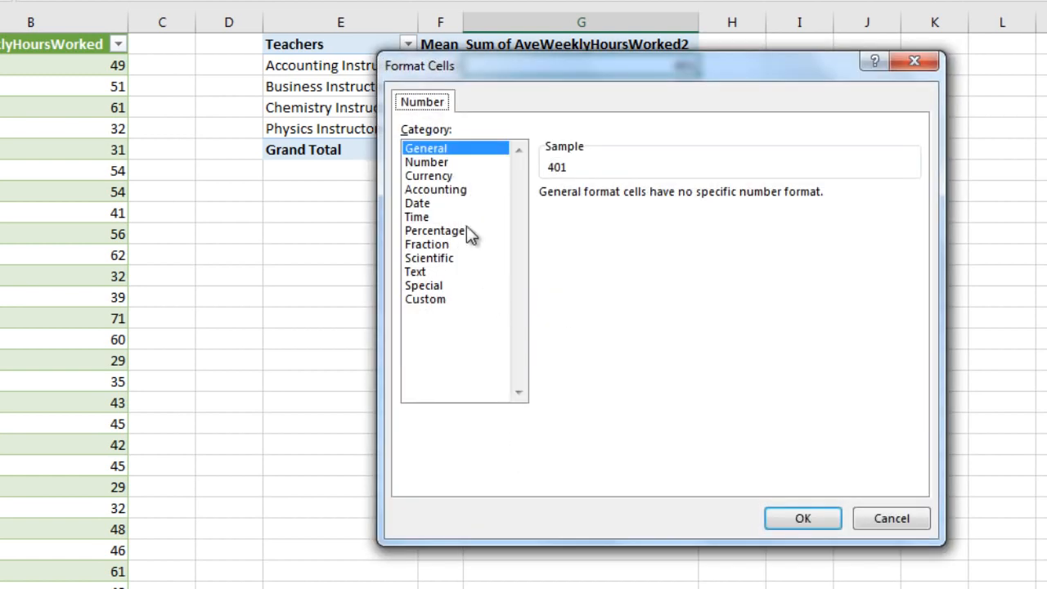
click(438, 166)
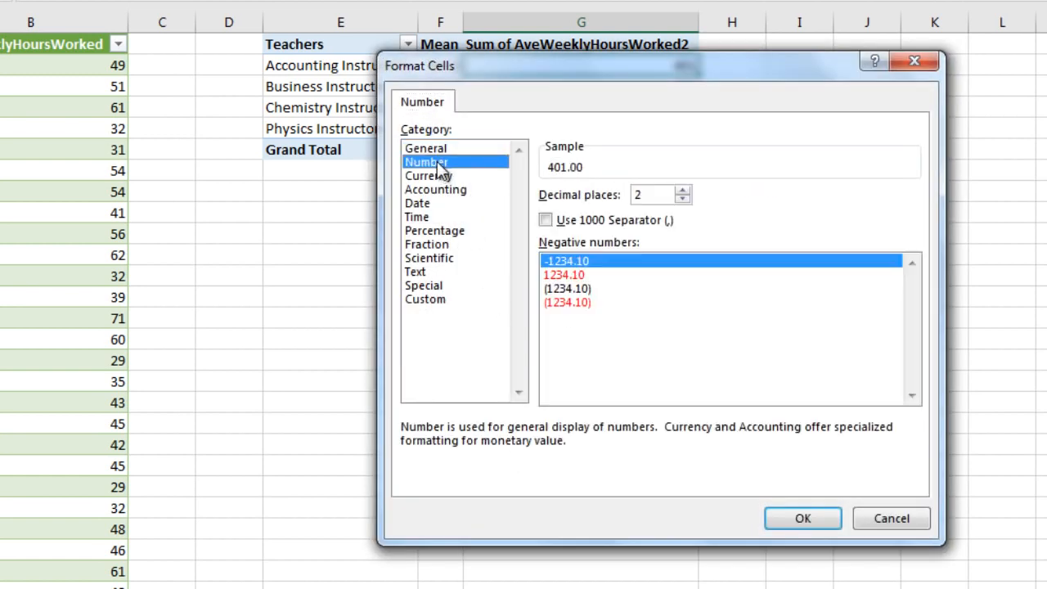
click(797, 519)
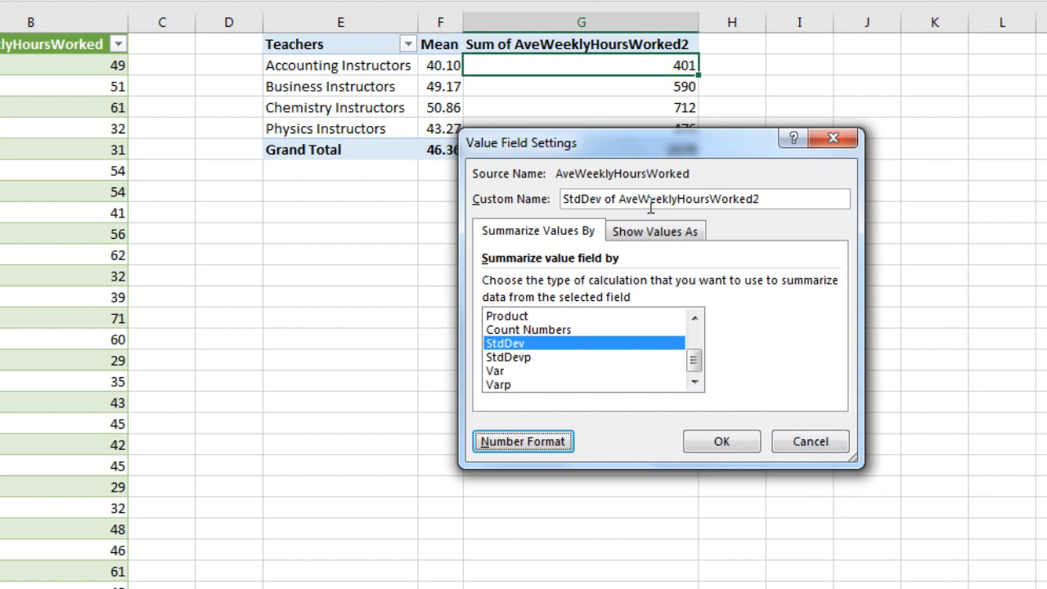
Shorten the second value field's custom name to StdDev, apply its settings, and select the Business Instructors standard deviation.
drag(618, 199, 842, 204)
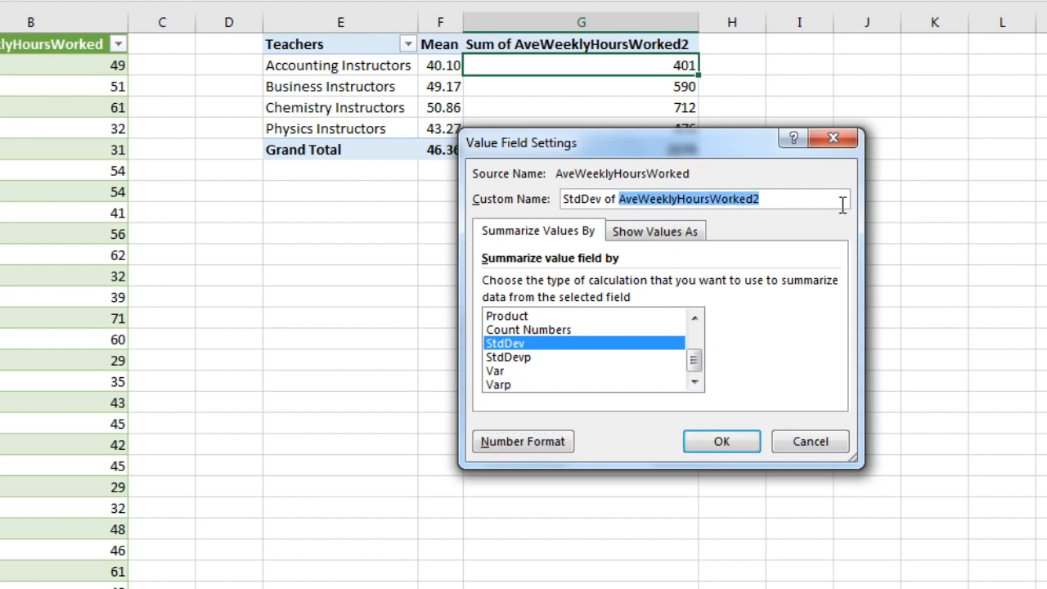
key(BackSpace)
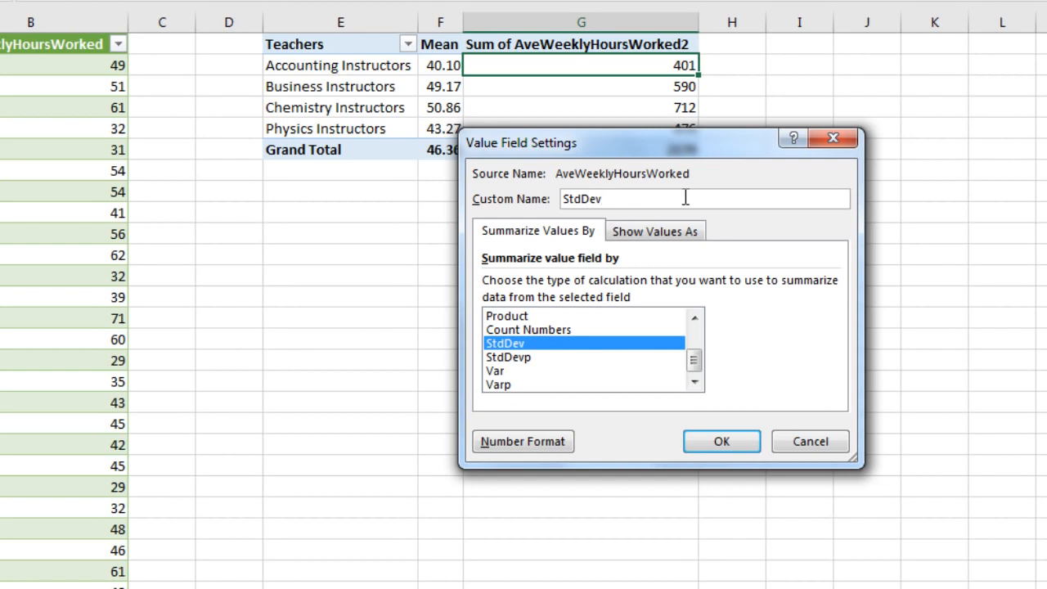
key(Return)
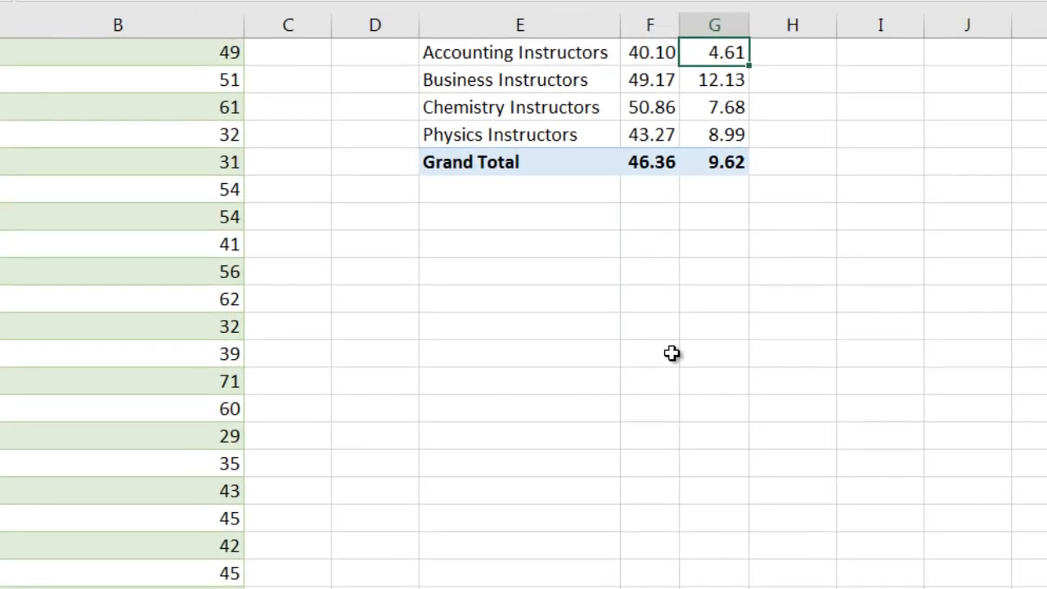
scroll(671, 348, up, 1)
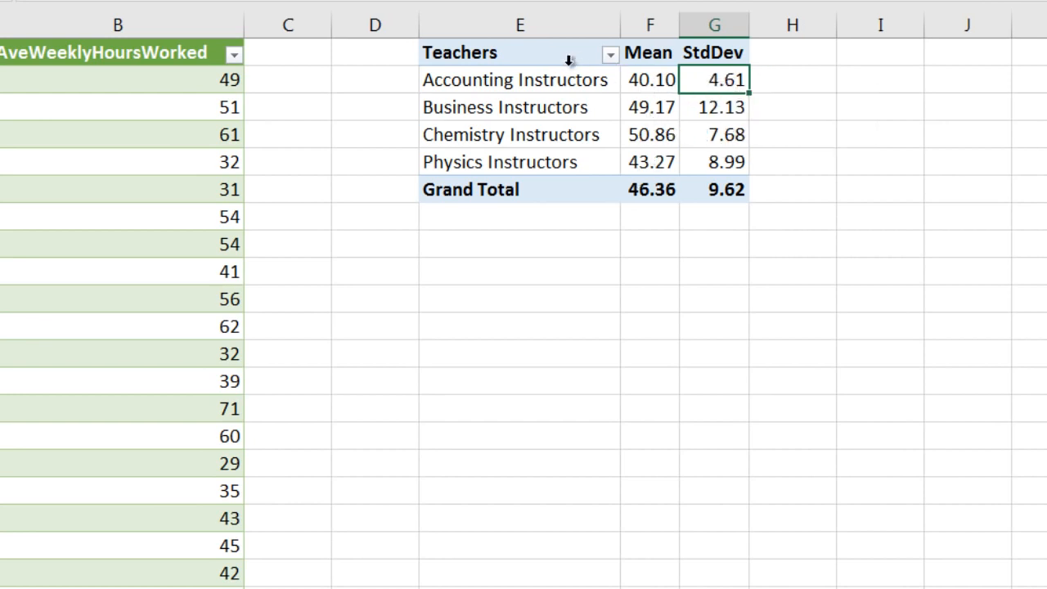
click(736, 110)
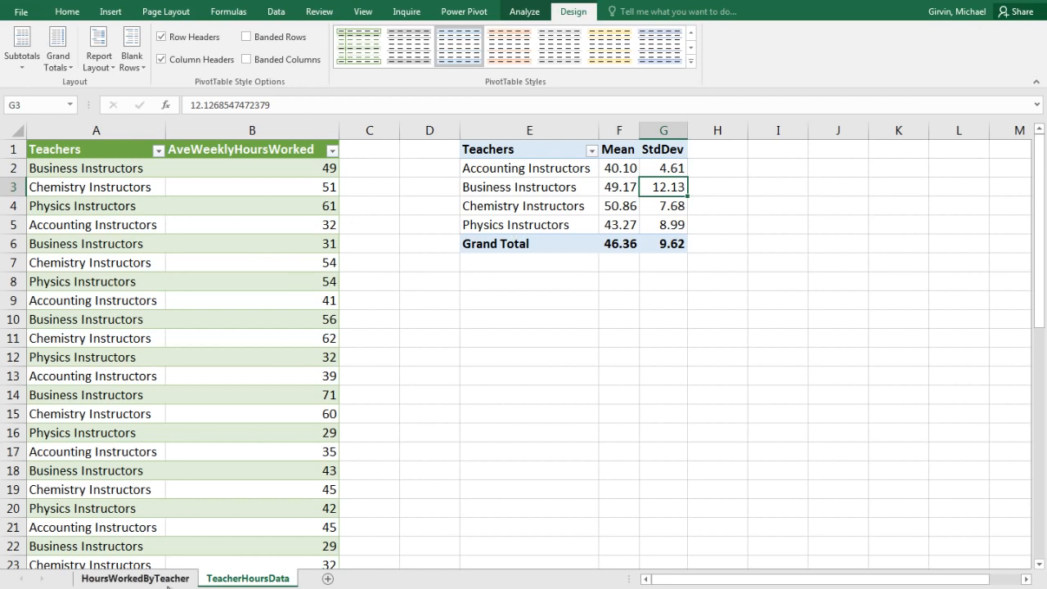
Return to the HoursWorkedByTeacher worksheet and show the Get & Transform commands for its source table.
click(135, 579)
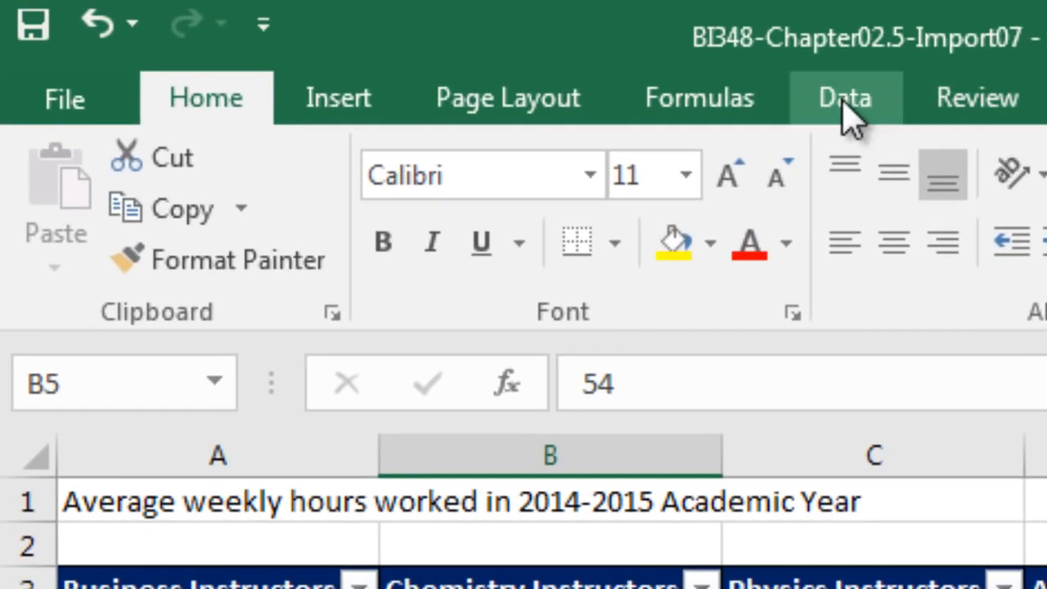
click(275, 14)
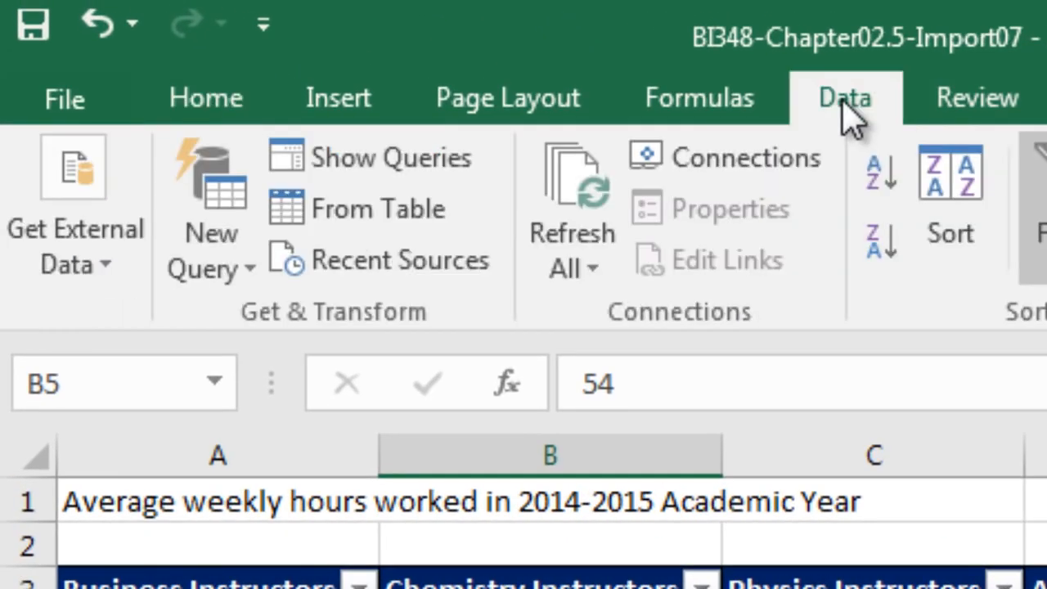